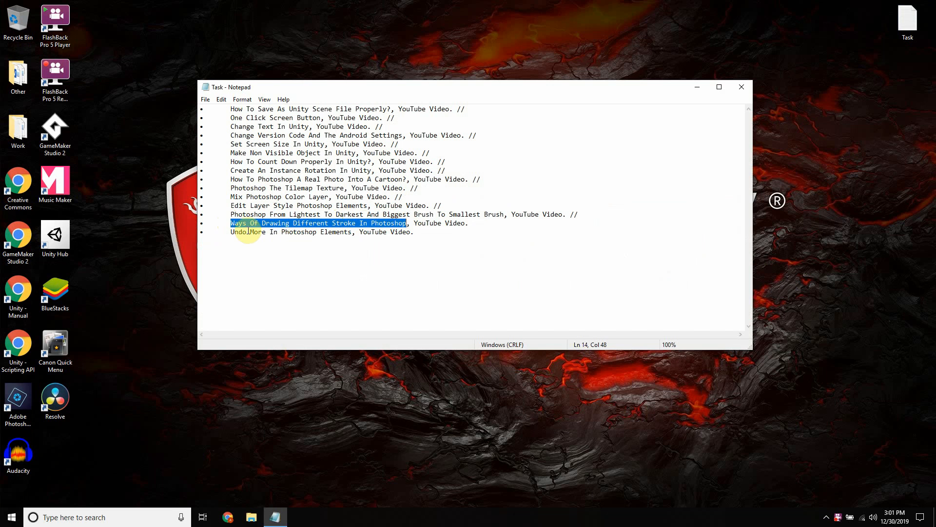
Step: Highlight the title "Ways Of Drawing Different Stroke In Photoshop" in the task list and minimize the notes
drag(230, 232, 351, 233)
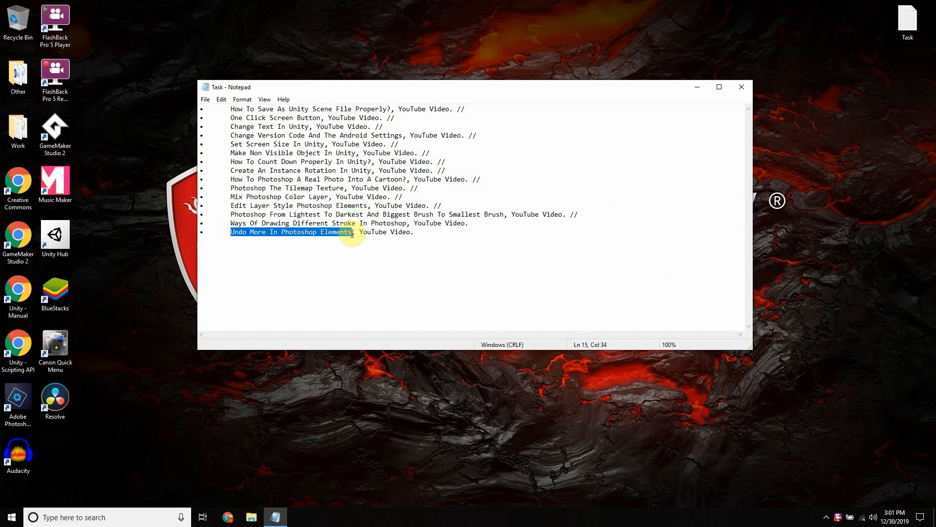
click(478, 223)
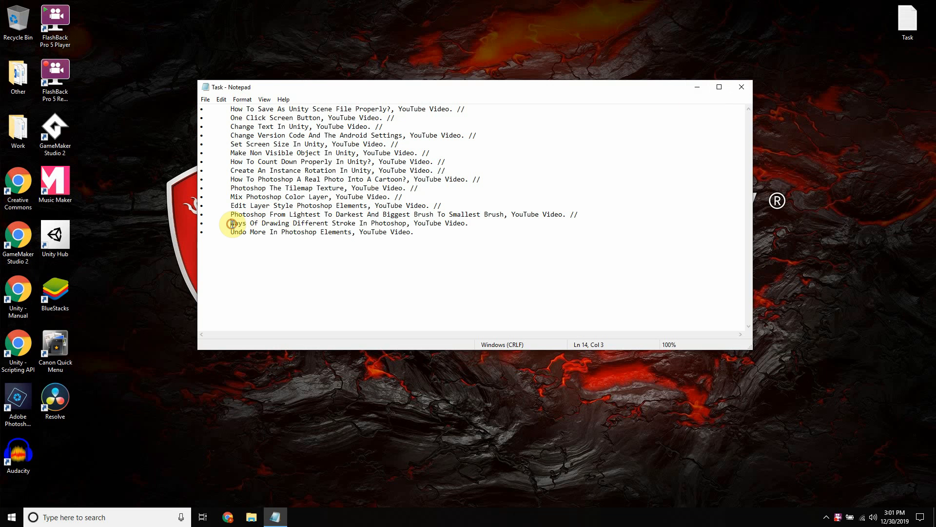
mouse_move(231, 223)
mouse_down()
mouse_move(304, 232)
mouse_move(407, 222)
mouse_up()
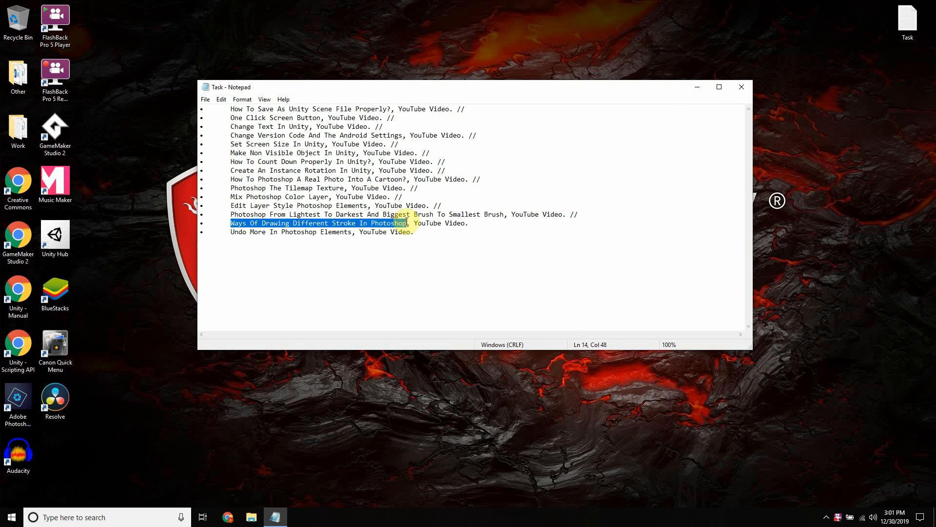
click(697, 87)
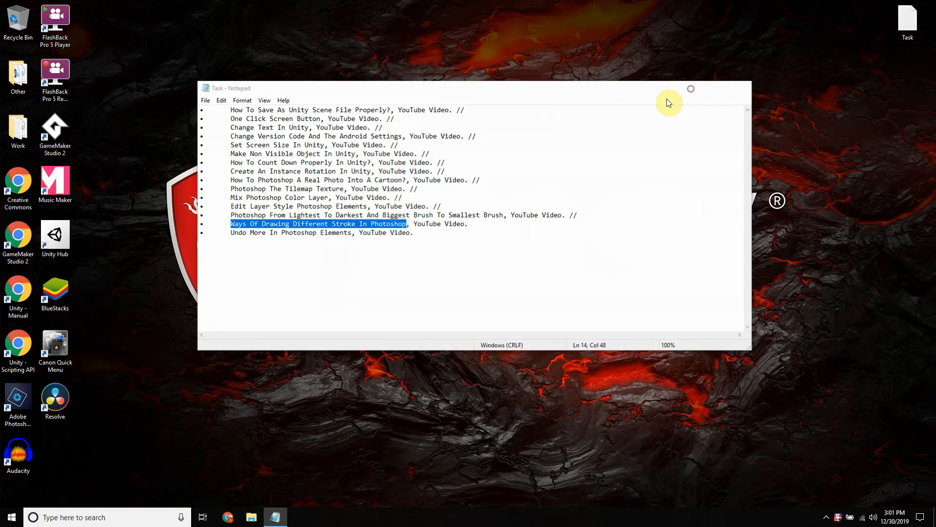
right_click(225, 218)
click(250, 246)
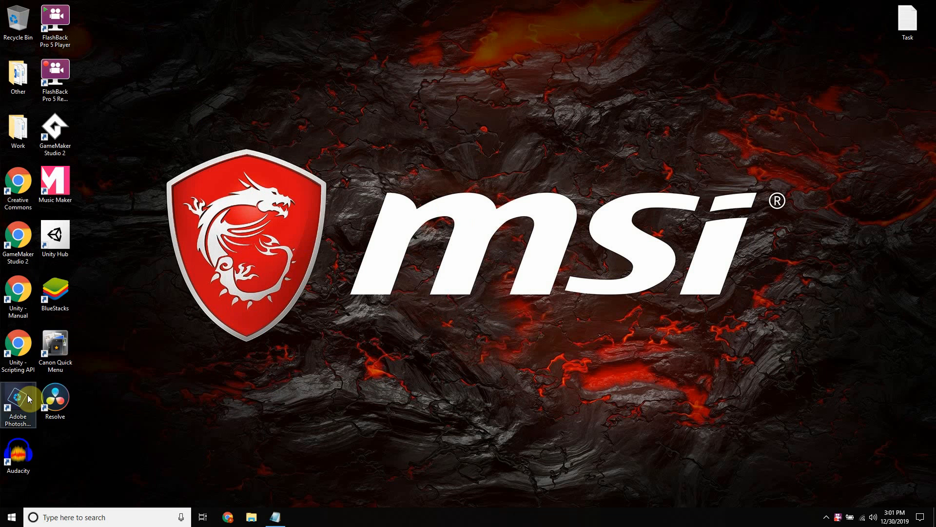
Step: Launch the Adobe Photoshop Elements 2019 photo editor and close its launcher window
double_click(28, 397)
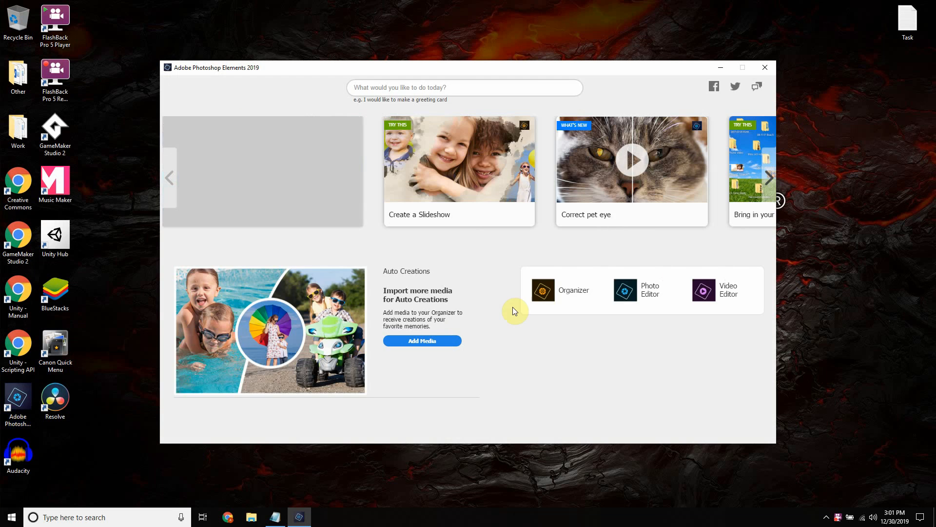
click(649, 292)
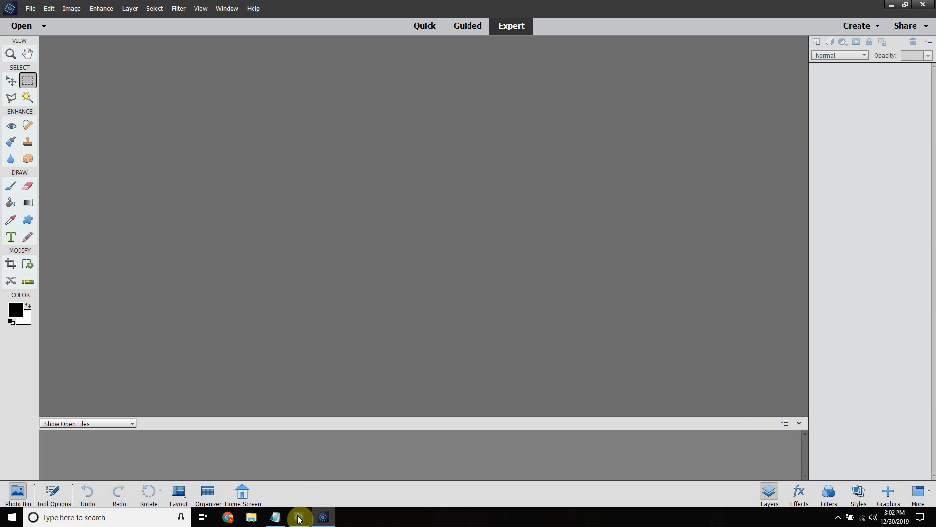
click(299, 516)
click(760, 70)
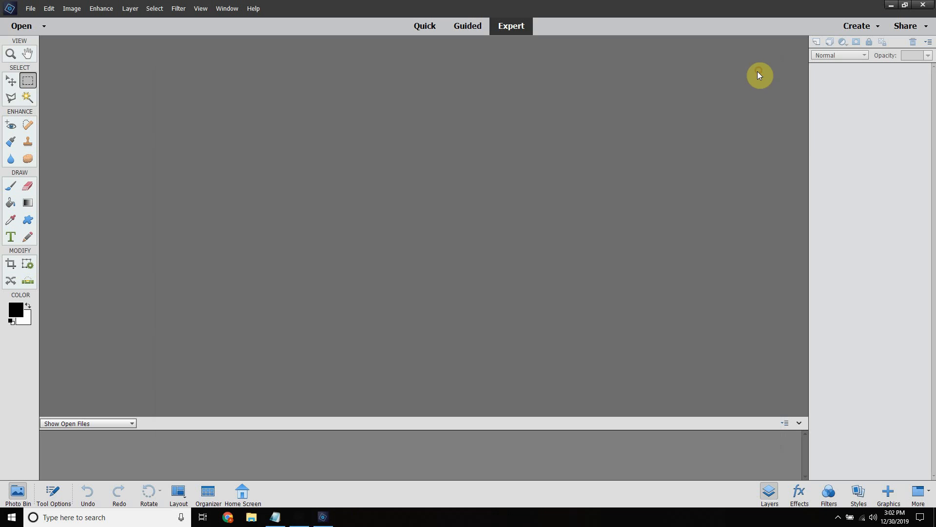
Step: Create a new blank file with a transparent background
click(29, 10)
mouse_move(60, 20)
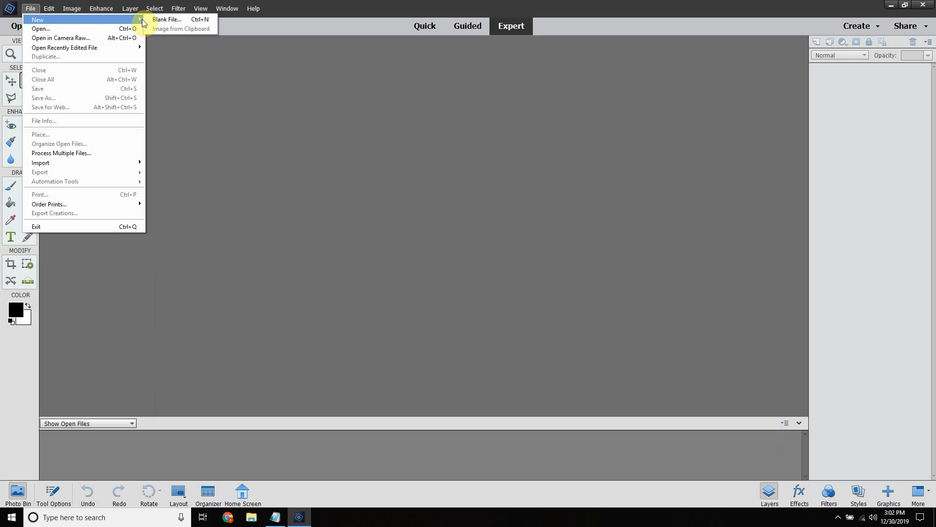
click(154, 21)
click(317, 157)
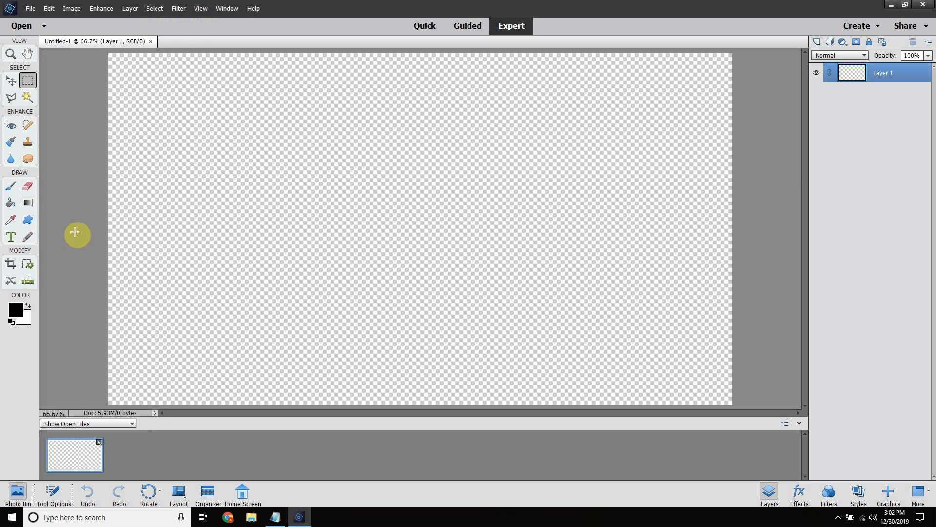
Step: Make white the foreground colour and fill the entire canvas with it using the Paint Bucket
click(28, 305)
click(10, 202)
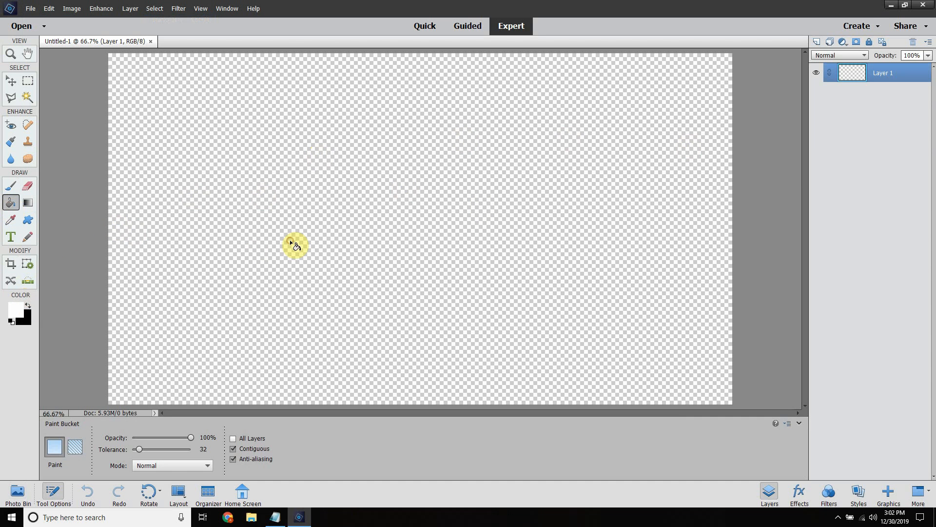
click(290, 241)
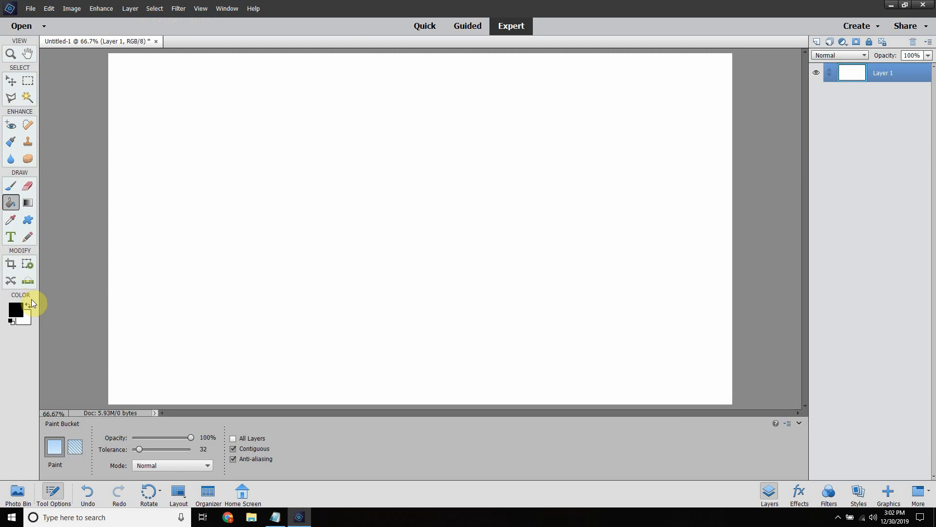
Step: Activate the Brush tool and show the grid over the canvas
click(11, 186)
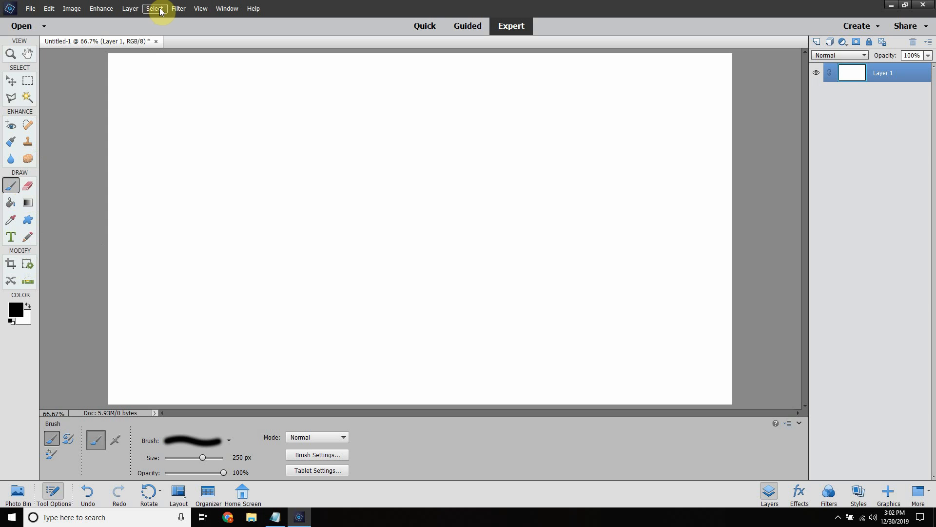
click(196, 9)
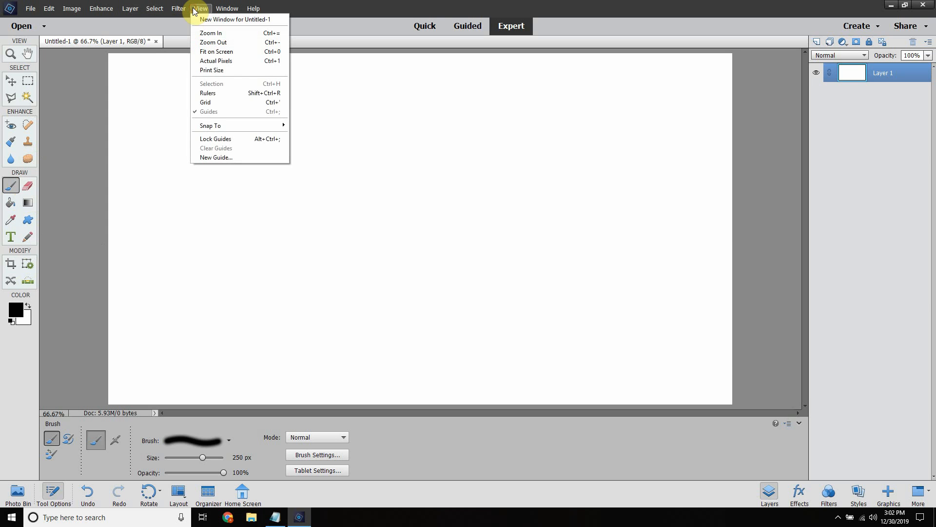
click(205, 102)
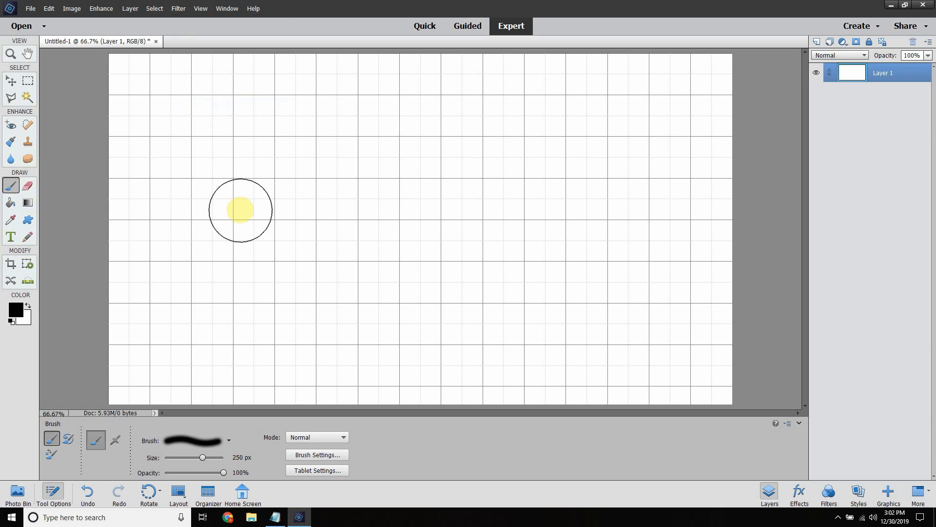
Step: Reduce the brush size to 7 px
key(bracketleft)
key(bracketleft)
key(bracketleft)
key(bracketleft)
key(bracketleft)
key(bracketleft)
key(bracketleft)
key(bracketleft)
key(bracketleft)
key(bracketleft)
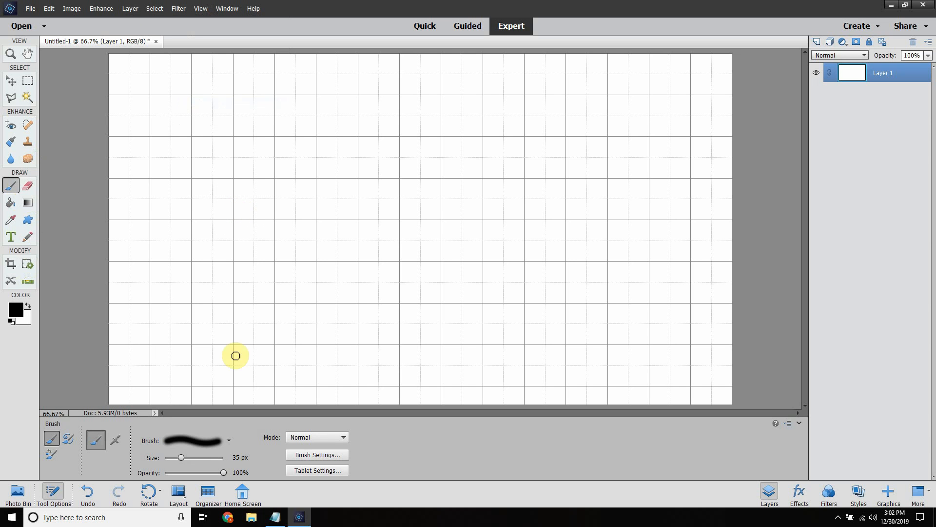
double_click(235, 458)
text(4)
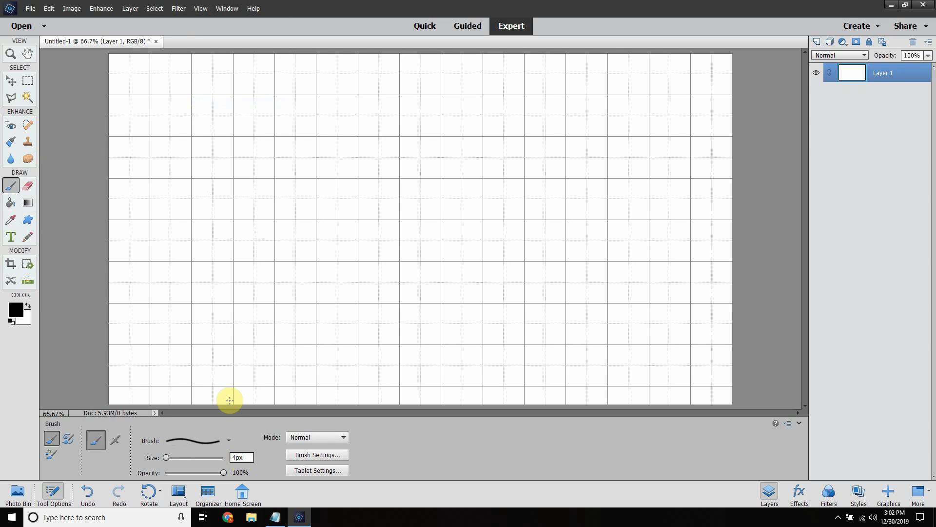
drag(237, 457, 230, 457)
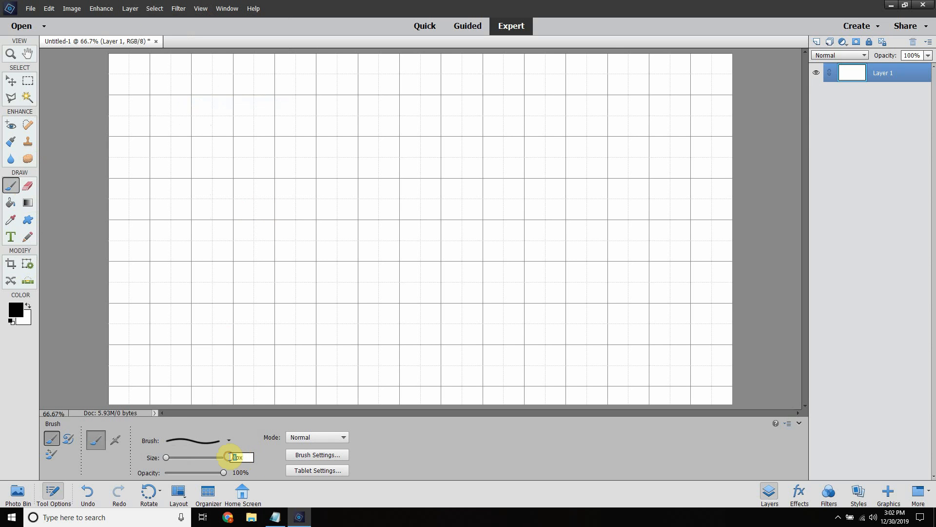
text(7)
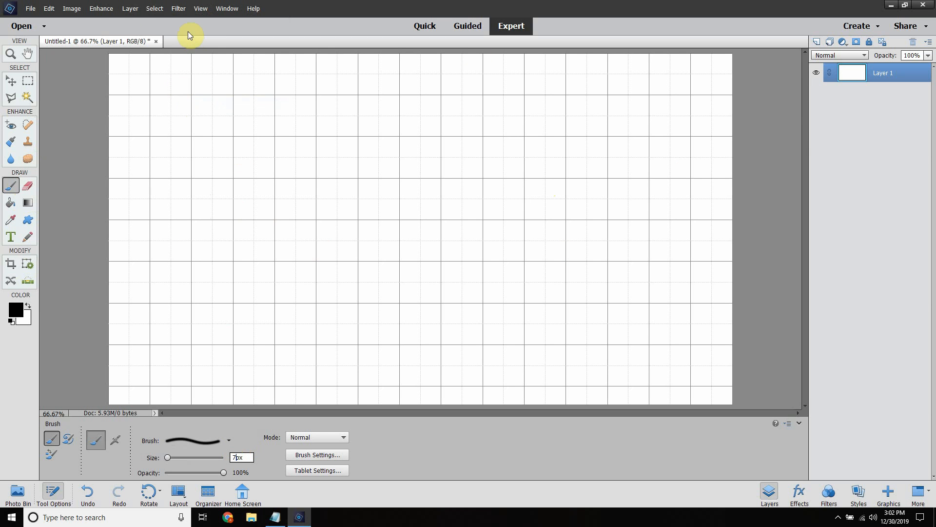
click(71, 7)
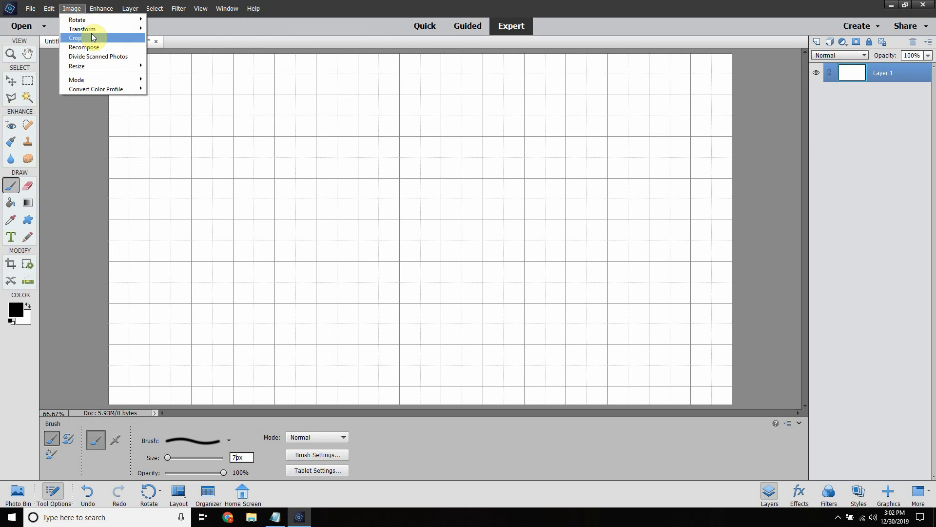
mouse_move(115, 26)
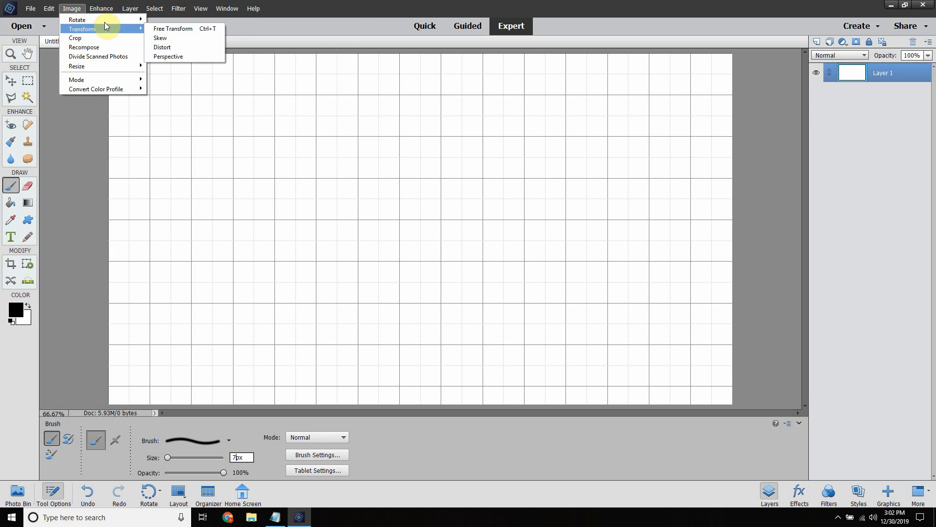
mouse_move(131, 73)
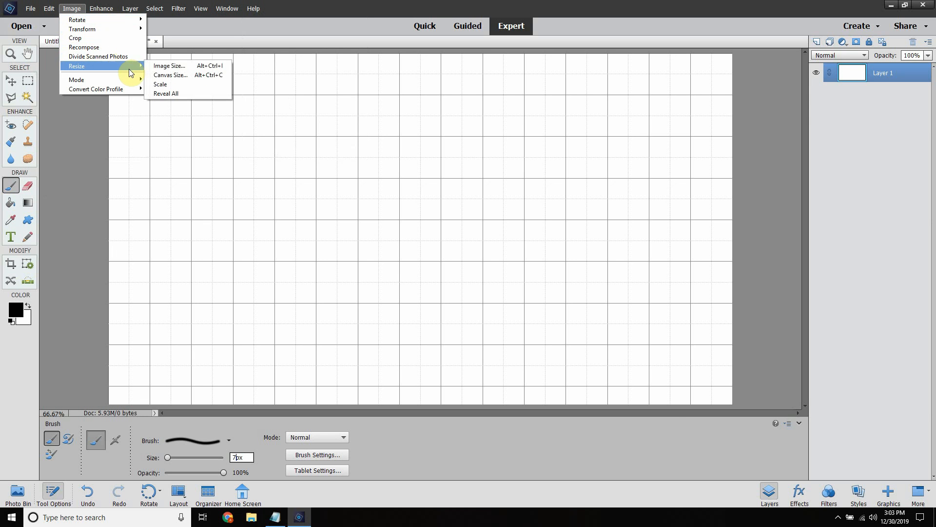
click(359, 5)
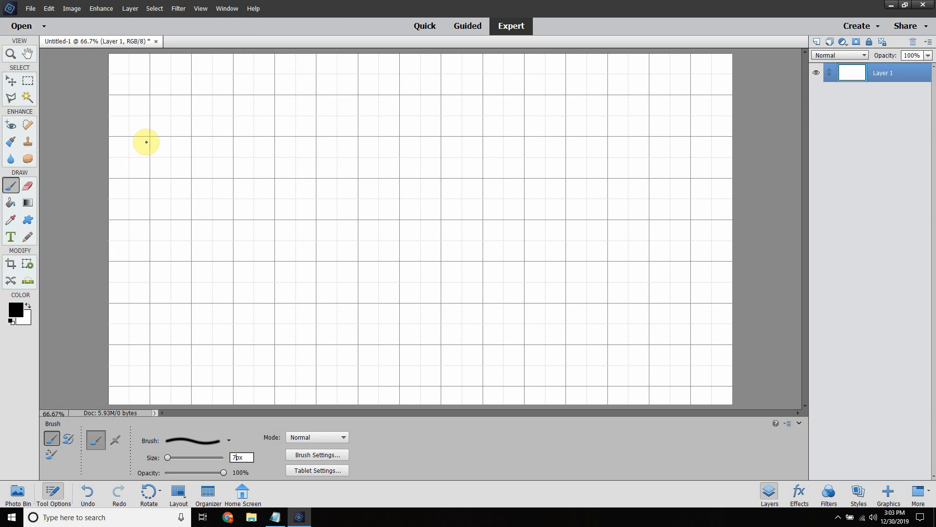
Step: Paint two connected straight black strokes forming a V between grid intersections near the canvas's upper-left corner
click(151, 95)
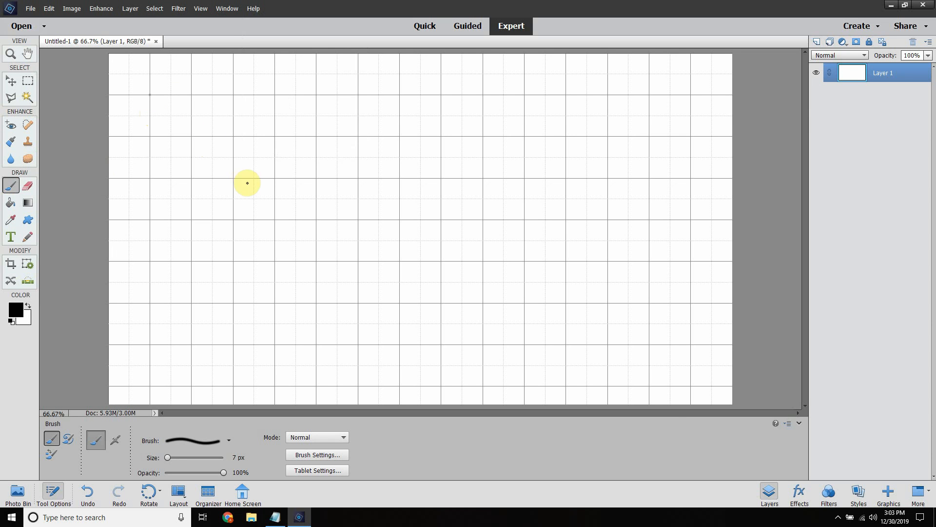
shift+click(234, 137)
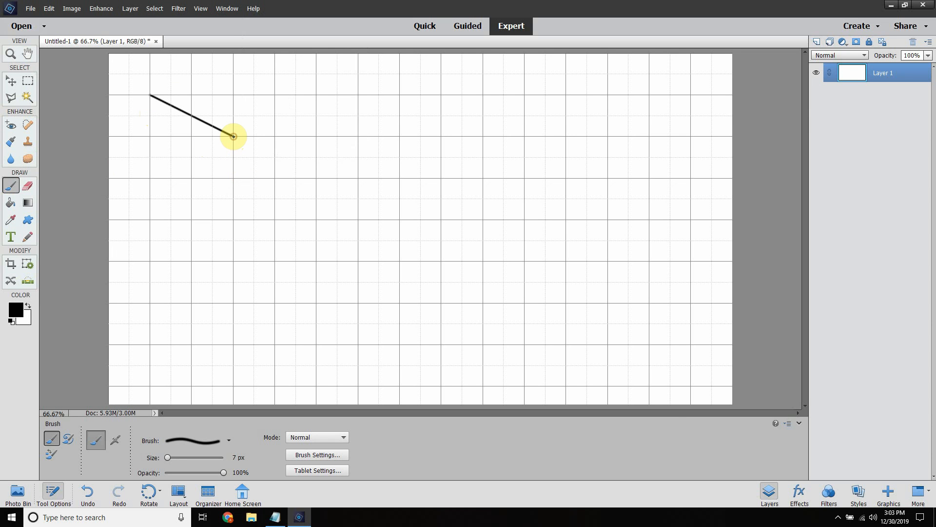
shift+click(277, 95)
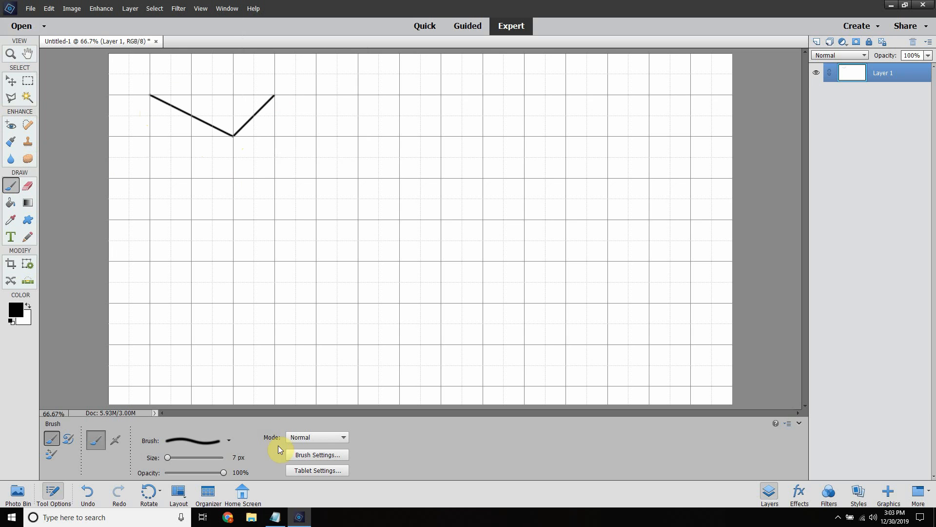
Step: Check the task list in Notepad, and select a rectangle three grid squares wide and one high below the V-shaped strokes
click(275, 517)
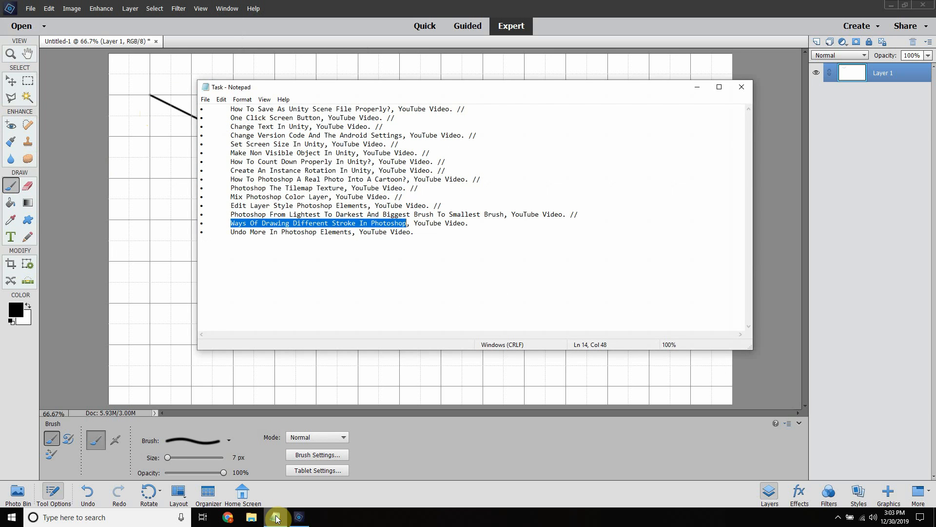
click(276, 517)
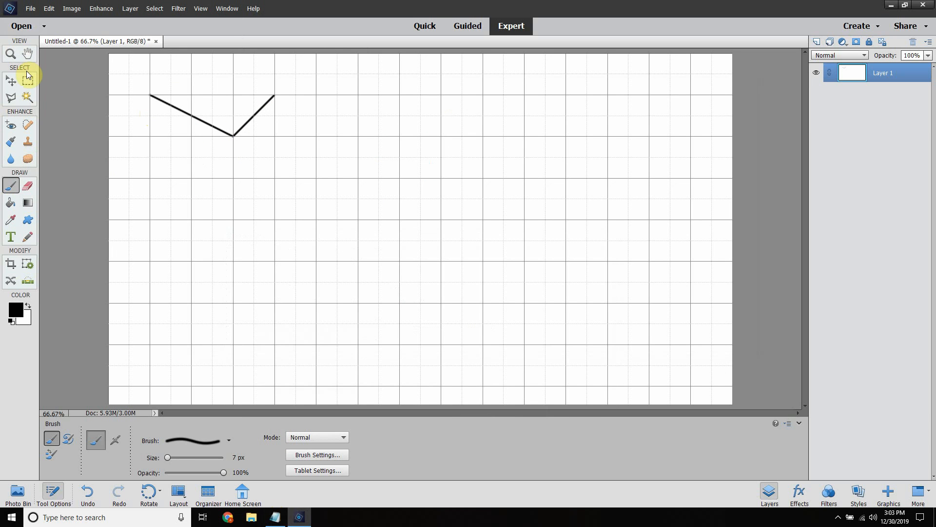
click(27, 82)
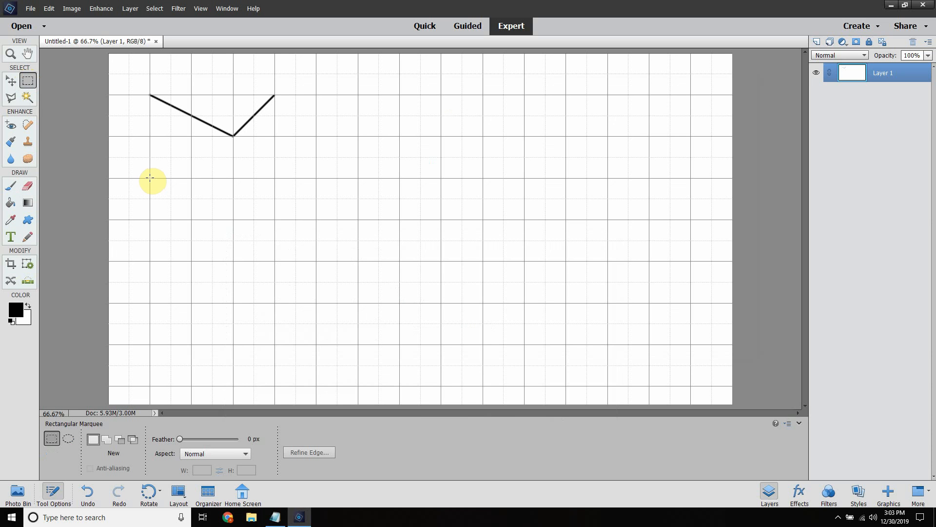
drag(149, 178, 273, 219)
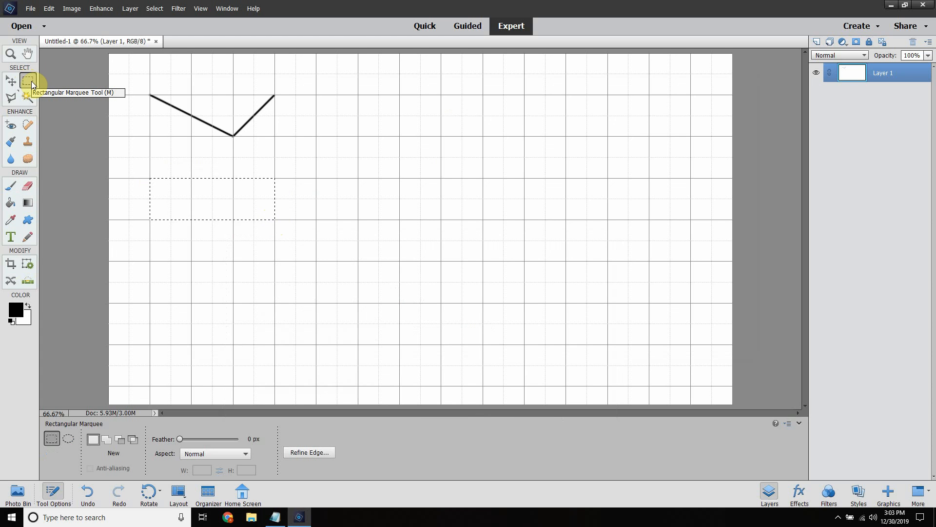
Step: Subtract an elliptical marquee area from the upper-right corner of the rectangular selection
click(31, 81)
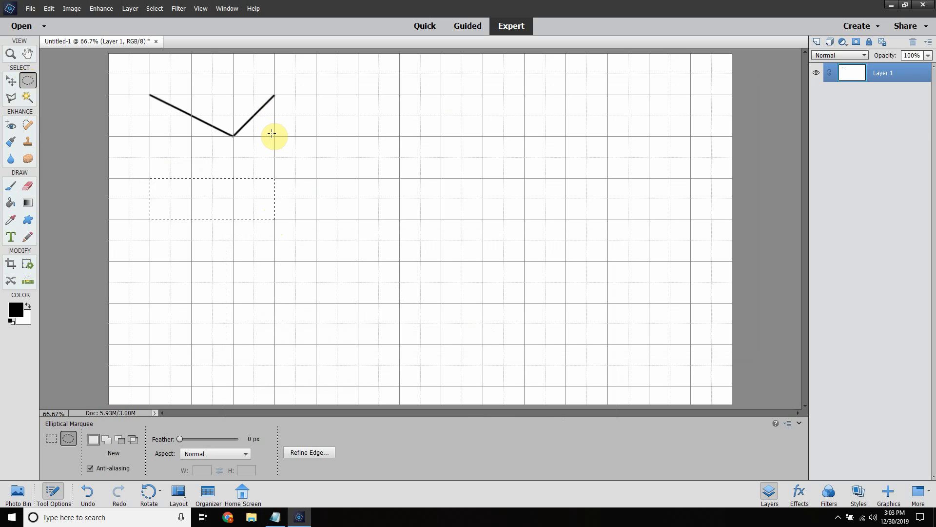
key(shift)
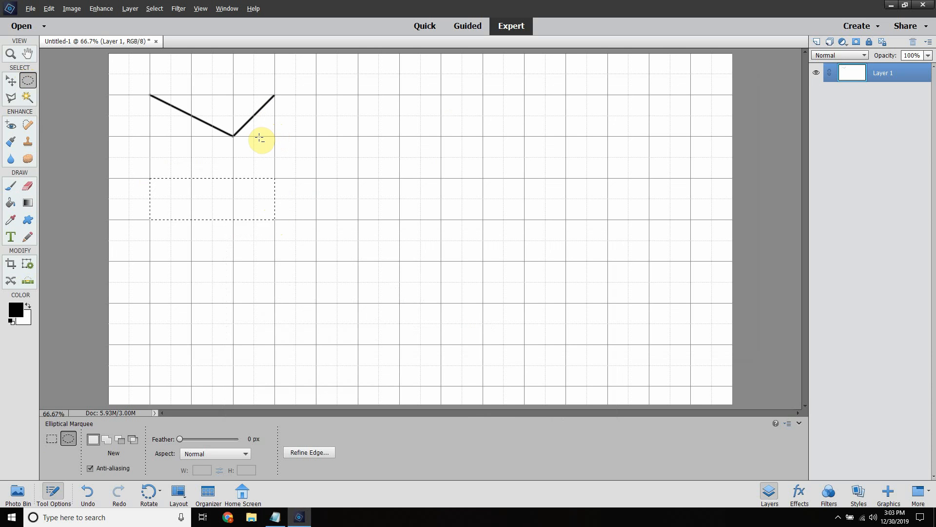
drag(247, 136, 349, 207)
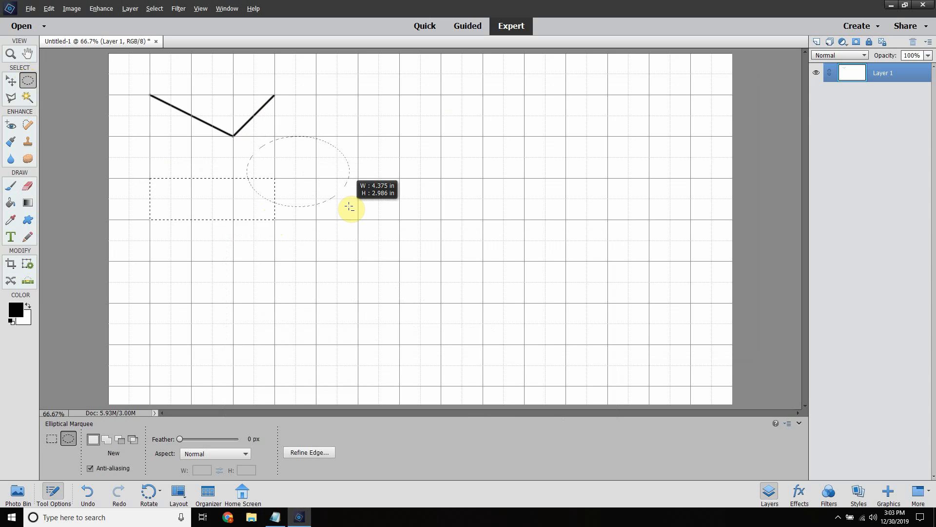
key(shift)
mouse_move(349, 207)
mouse_down()
mouse_move(360, 221)
mouse_move(344, 205)
mouse_up()
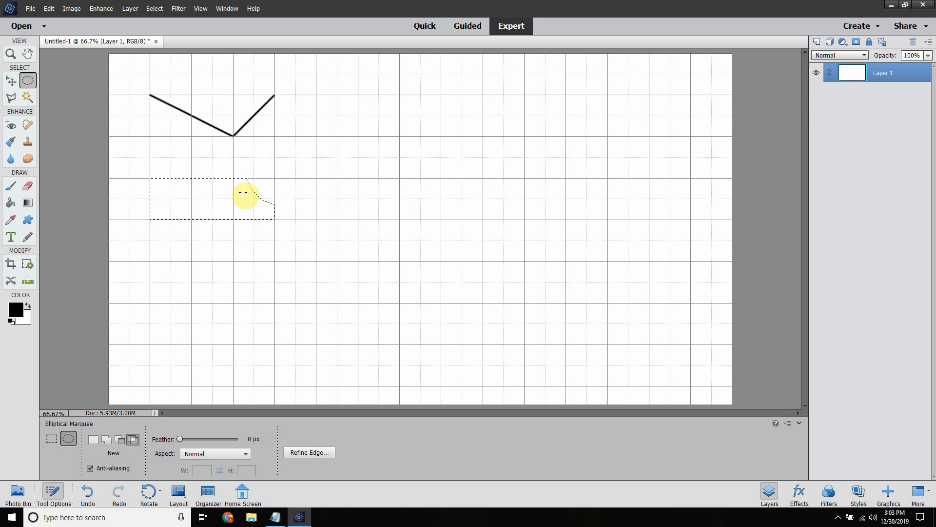
Step: Outline the notched rectangular selection with a 7 px black stroke centred on its edge, and clear the selection
right_click(206, 193)
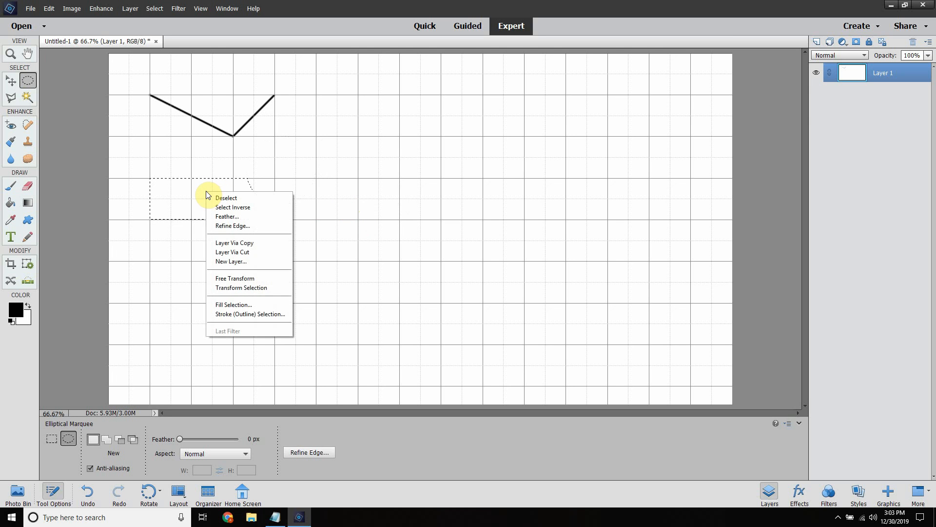
click(247, 313)
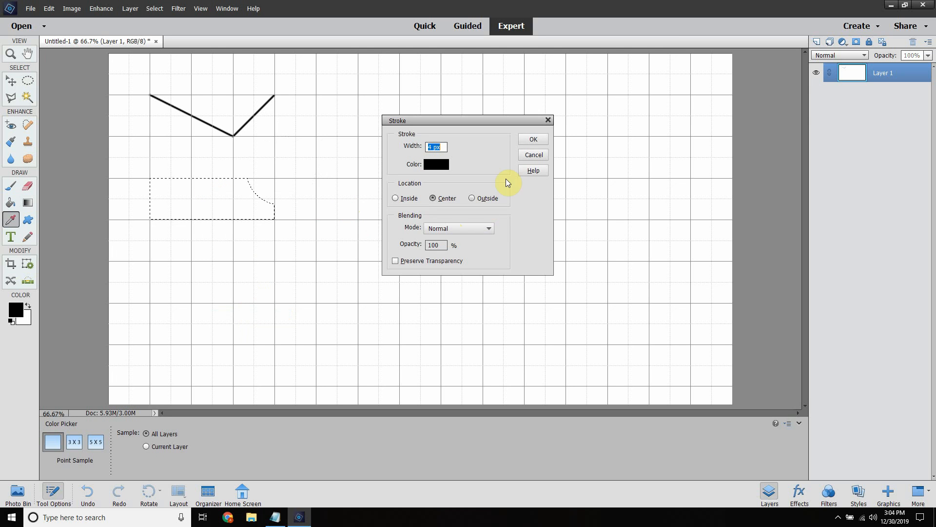
double_click(428, 146)
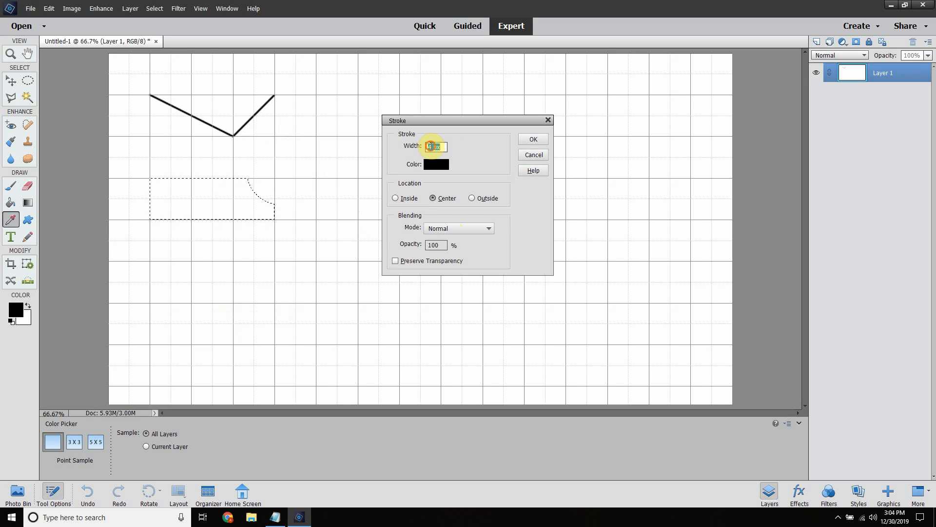
text(7)
click(525, 138)
key(m)
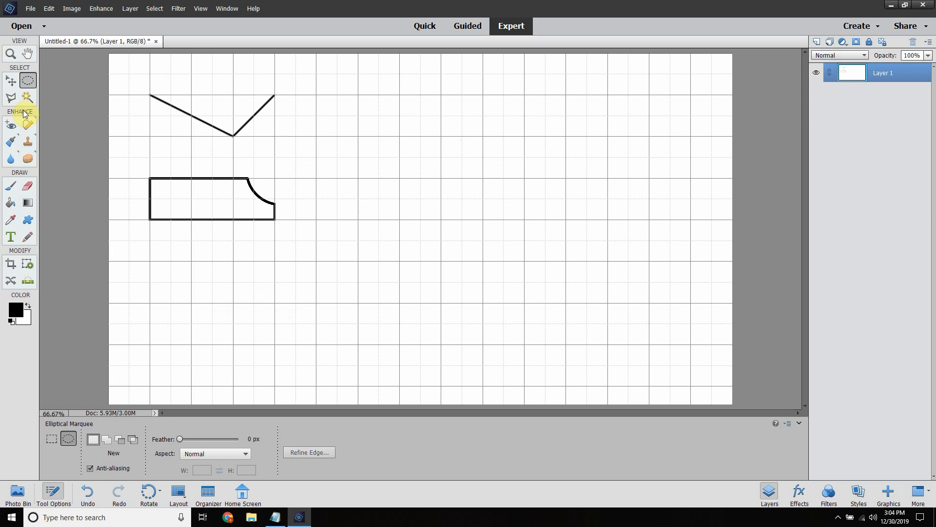
Step: Hide the grid to view the drawn strokes without it, and show the grid again
click(11, 186)
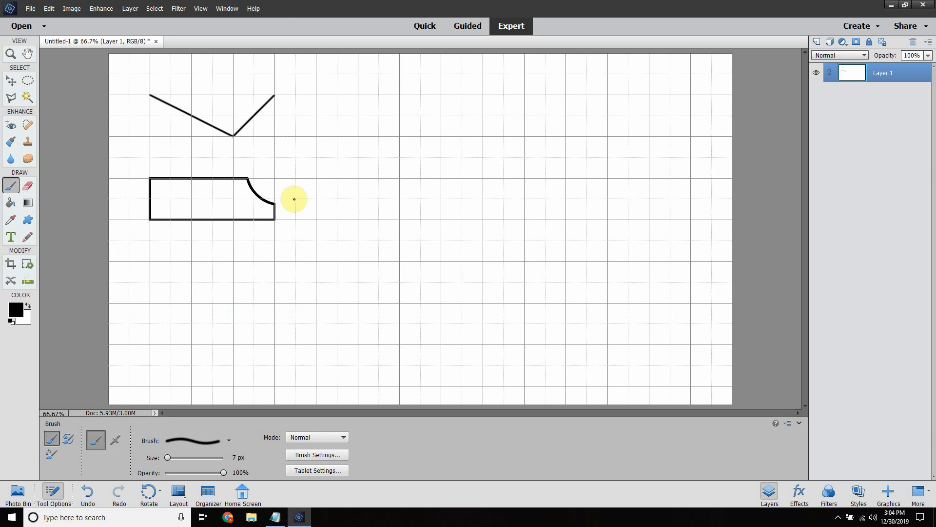
click(200, 8)
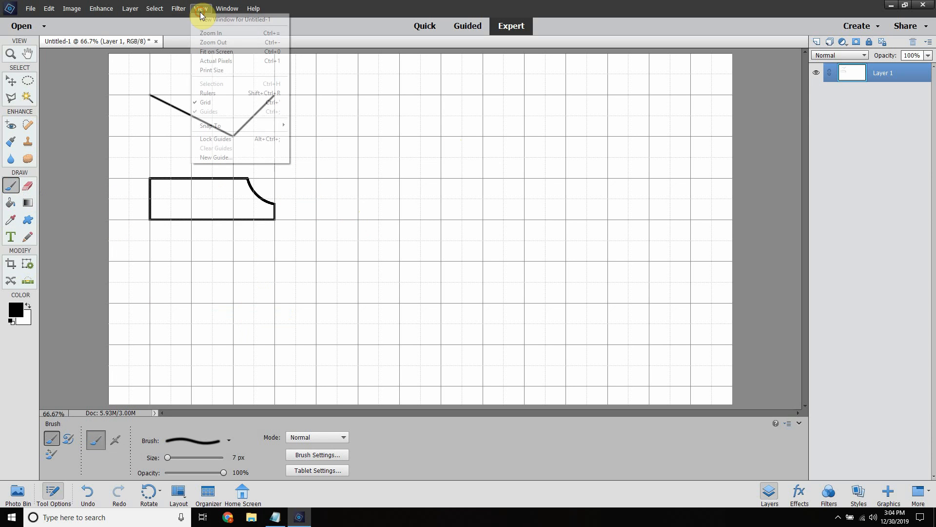
click(216, 103)
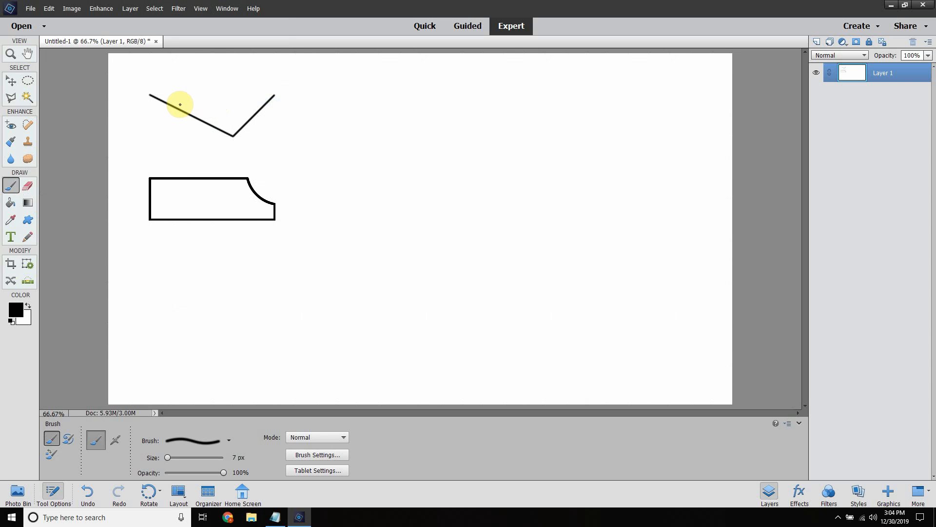
click(203, 8)
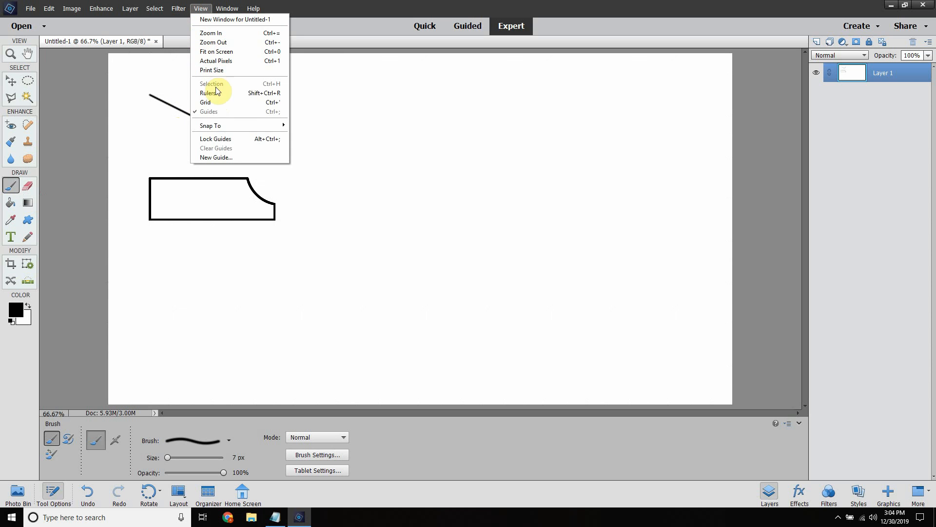
click(207, 101)
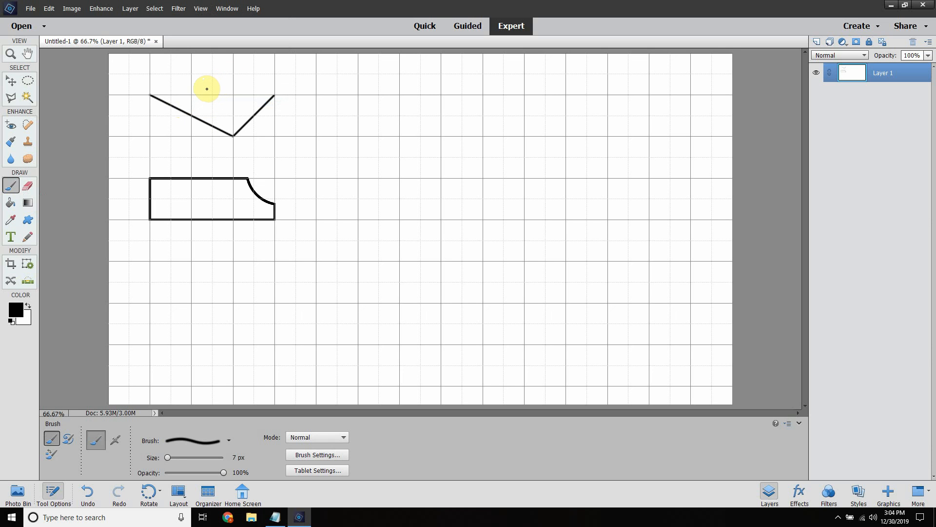
Step: Select an ellipse two grid squares wide and one high, one grid square below the notched rectangle
click(818, 42)
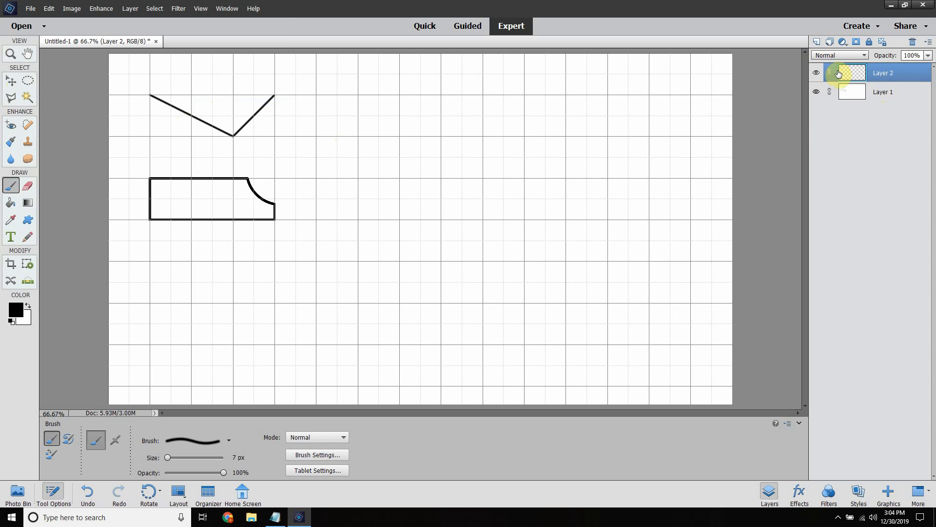
key(ctrl+z)
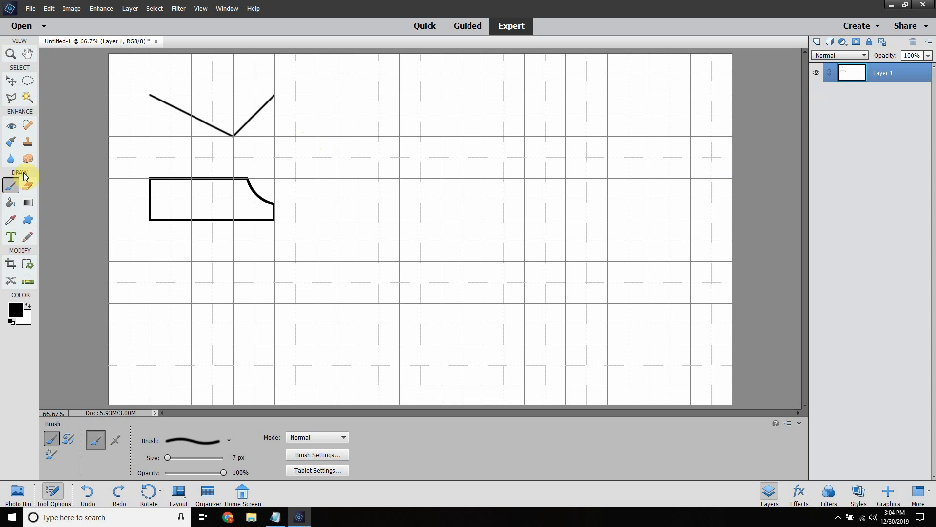
click(27, 81)
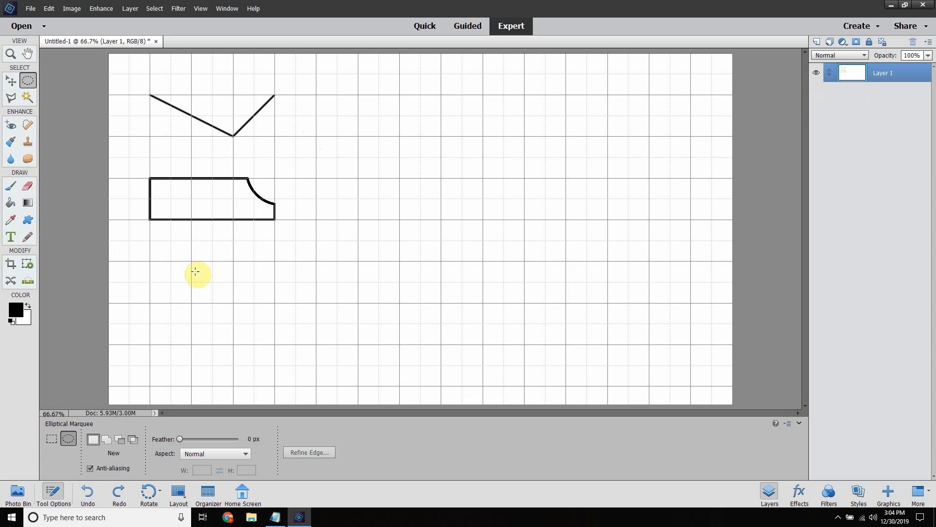
drag(150, 260, 234, 305)
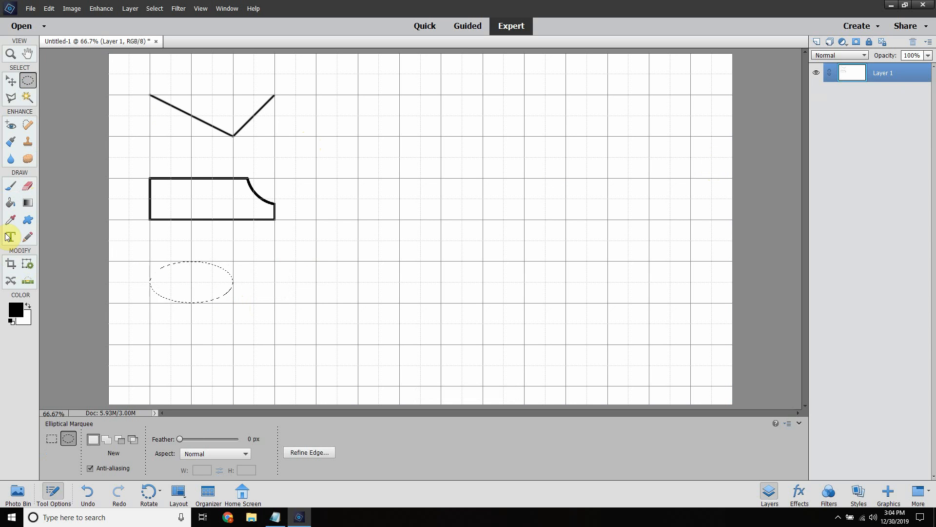
Step: Add a new layer and fill the elliptical selection on it with red using the Paint Bucket
click(9, 202)
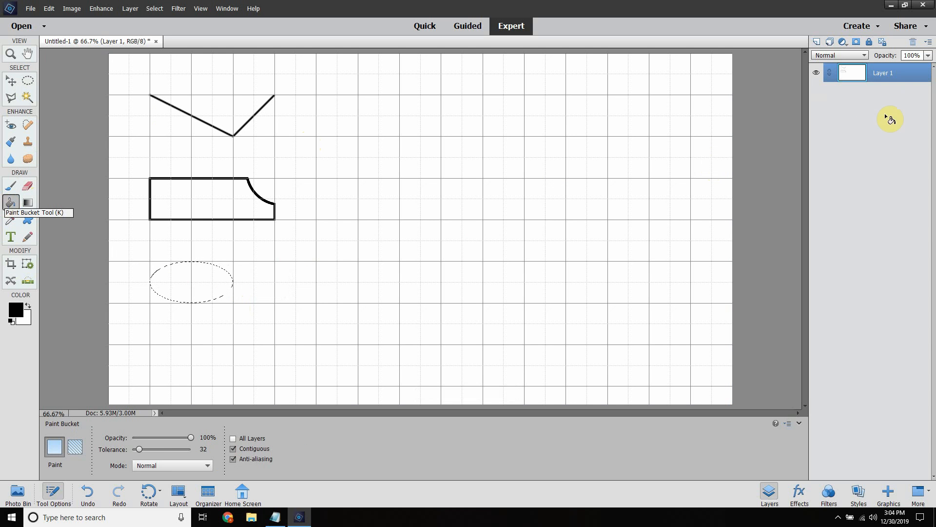
click(817, 42)
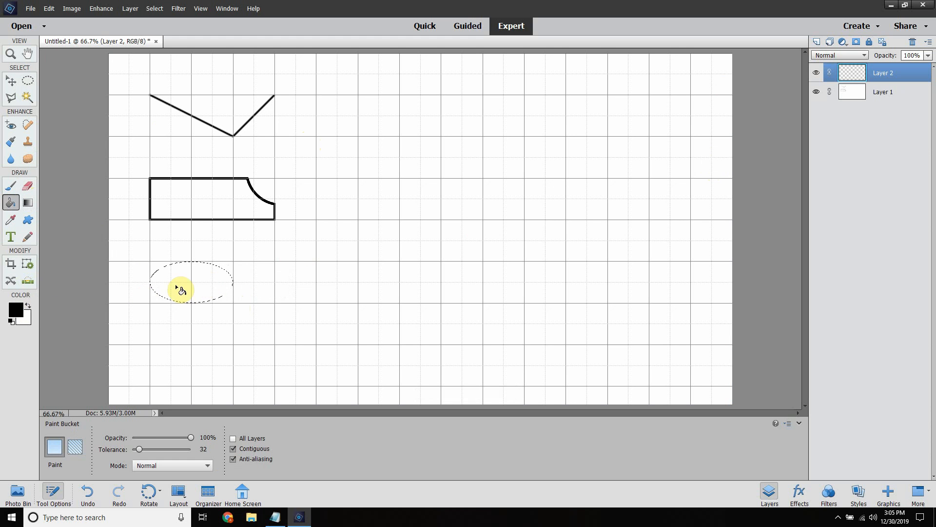
click(16, 309)
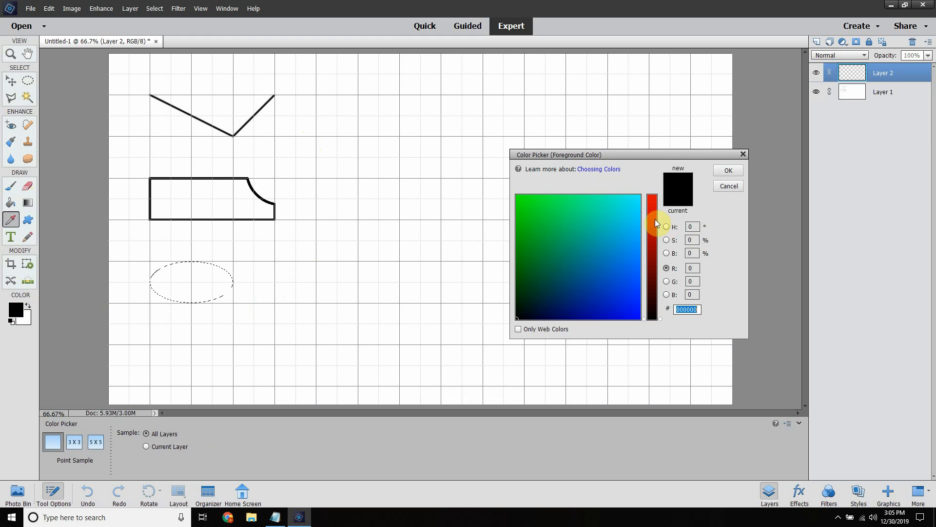
drag(655, 218, 654, 150)
click(726, 170)
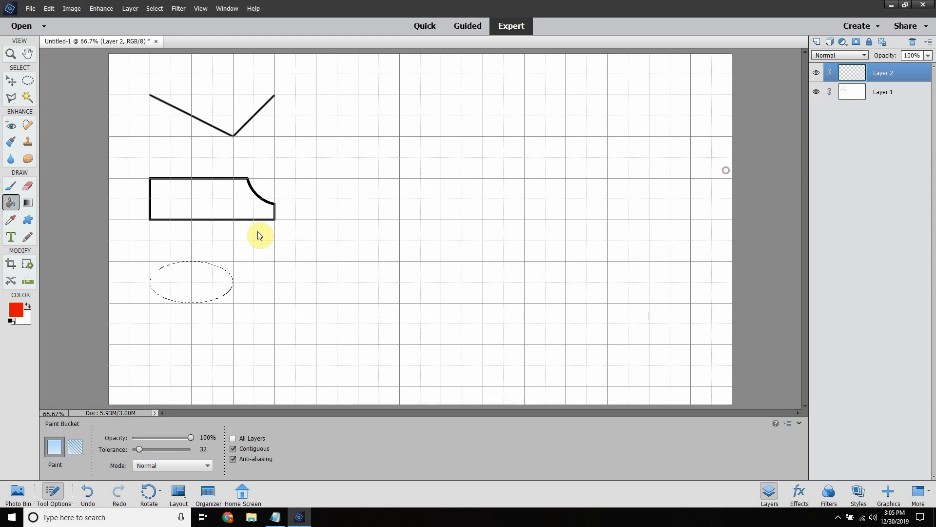
click(185, 284)
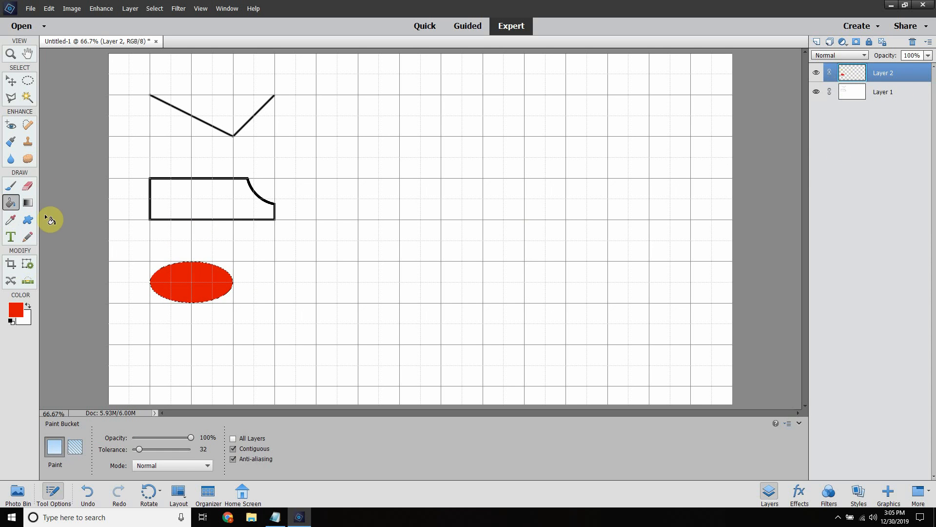
Step: Clear the elliptical selection and set the foreground color to black (000000)
click(28, 82)
click(459, 174)
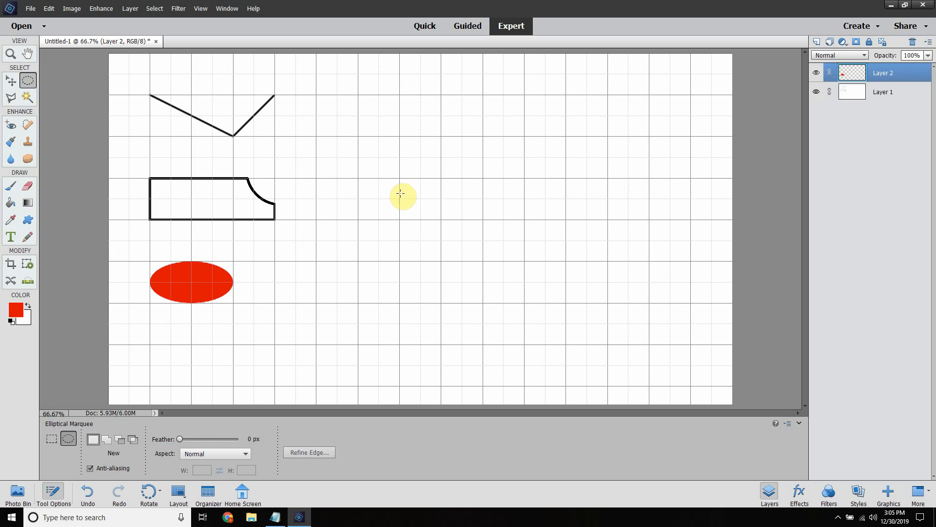
drag(330, 136, 645, 269)
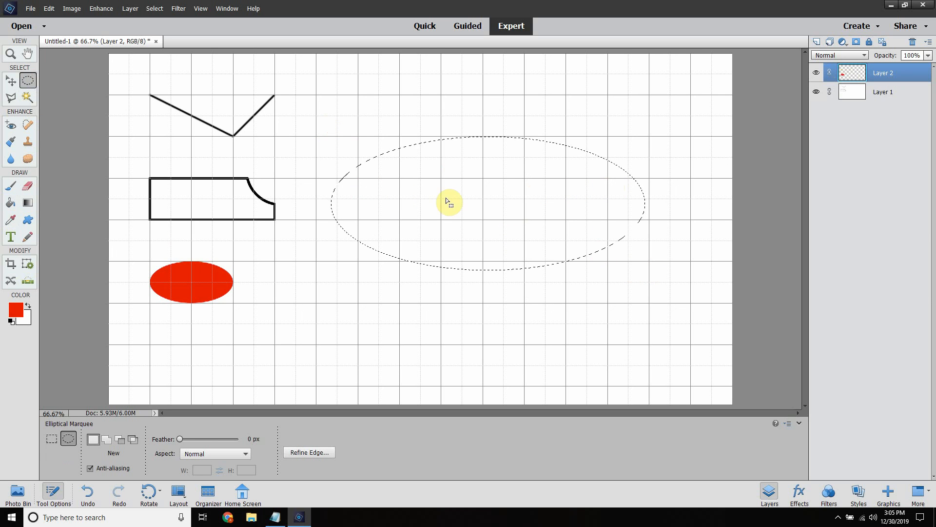
click(377, 113)
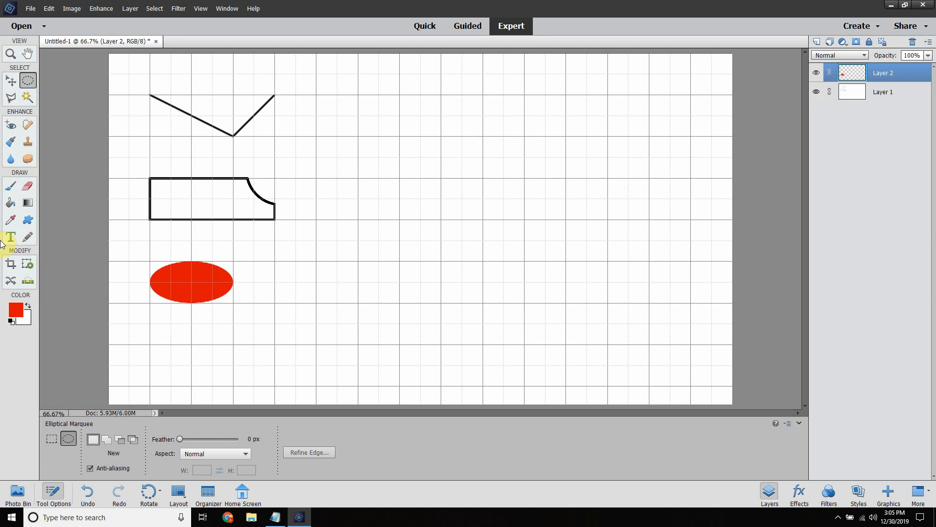
click(16, 309)
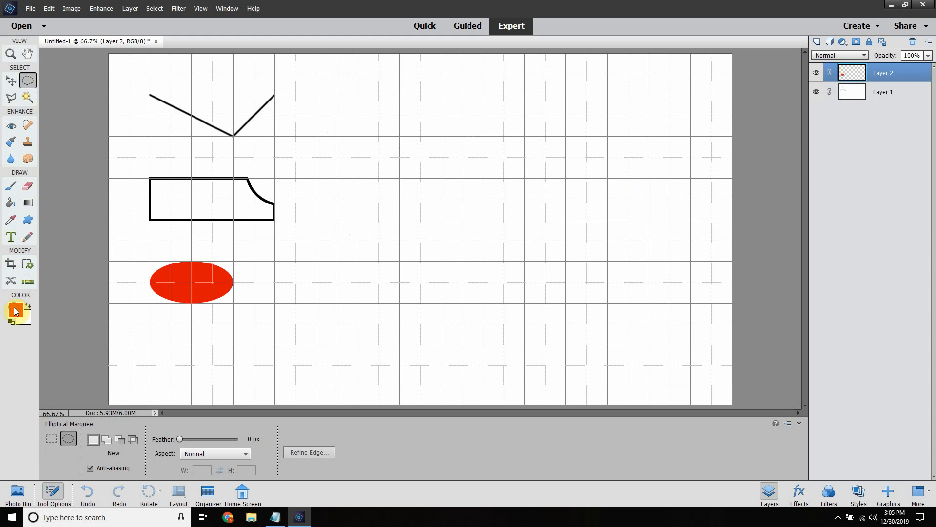
drag(650, 233, 673, 378)
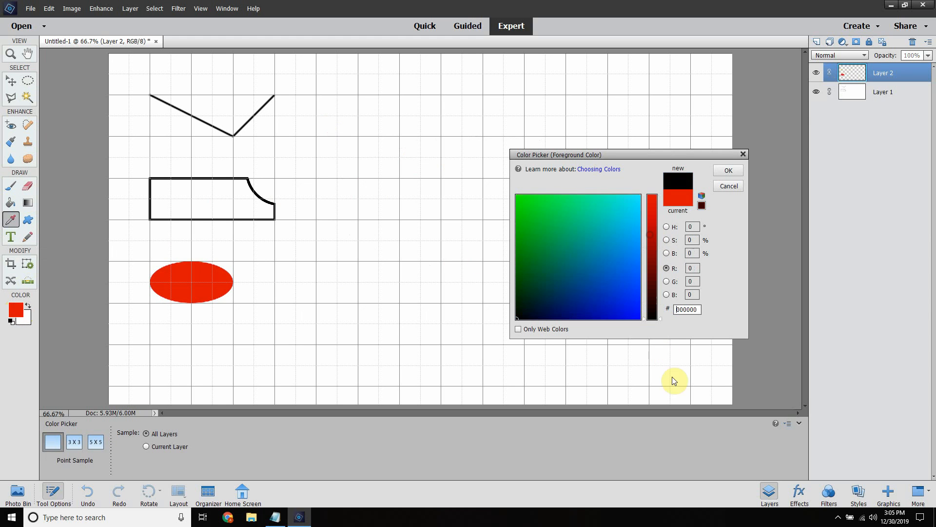
click(728, 171)
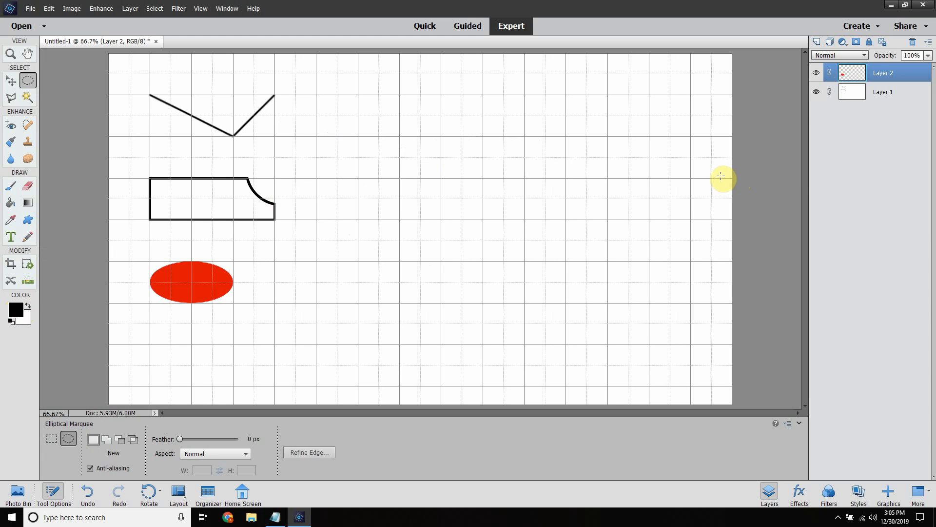
Step: Select the red ellipse with the Move tool and enable the Stroke effect in its layer style
click(10, 81)
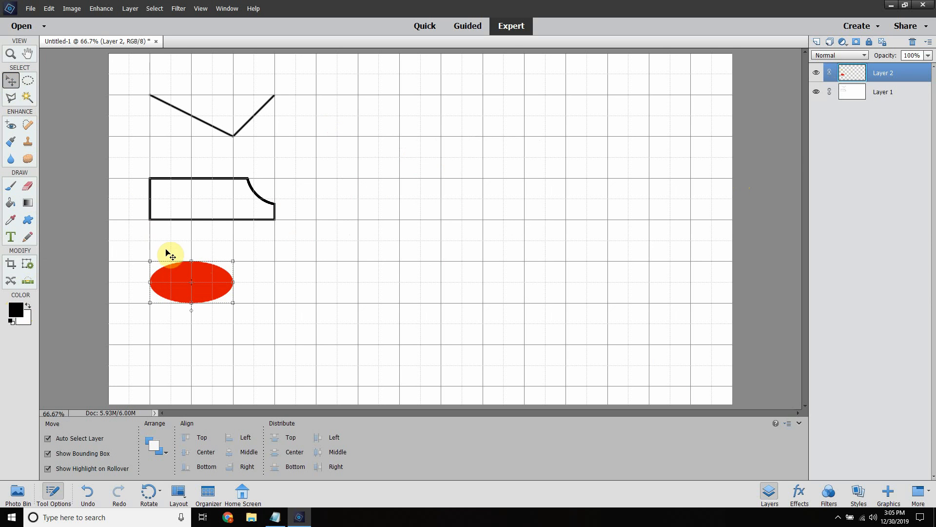
click(207, 276)
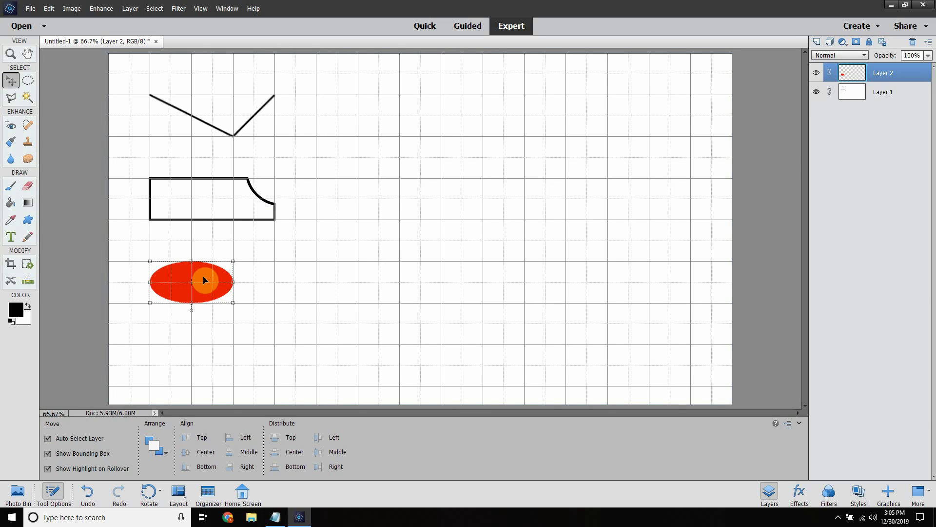
right_click(203, 277)
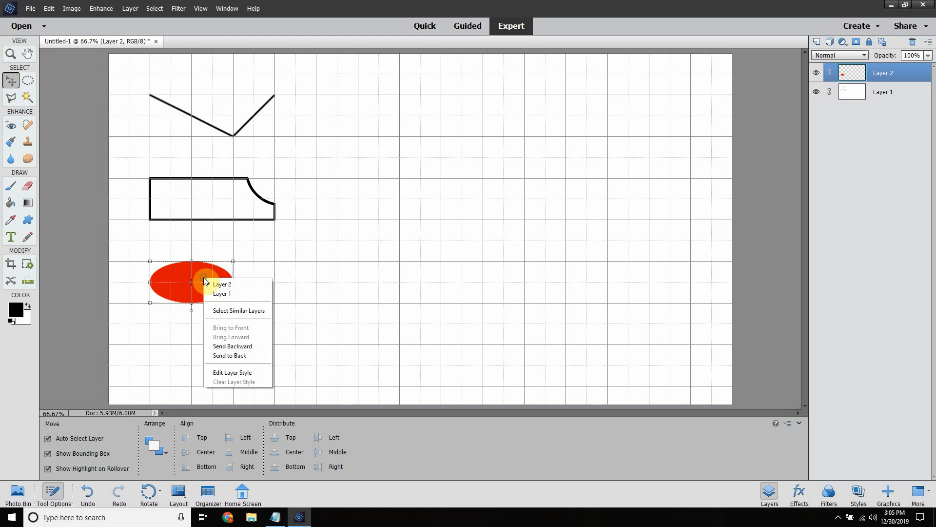
click(245, 373)
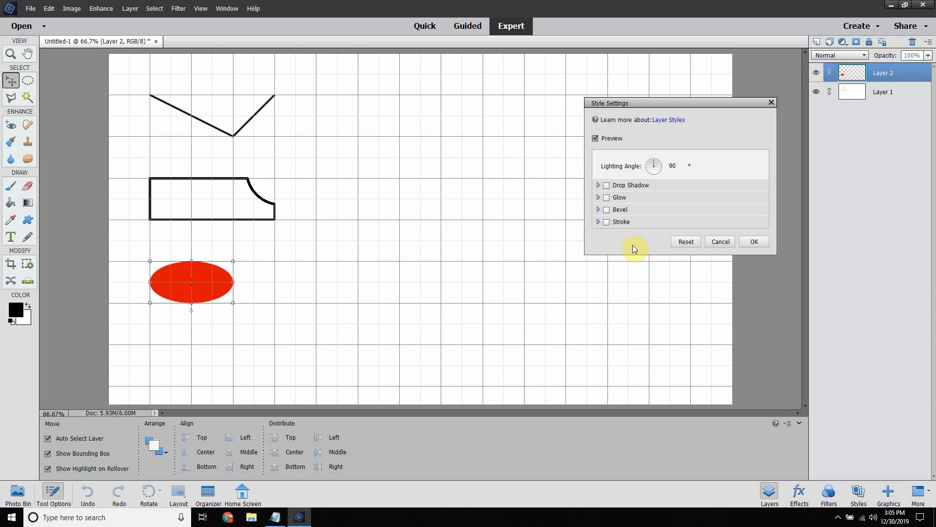
click(606, 222)
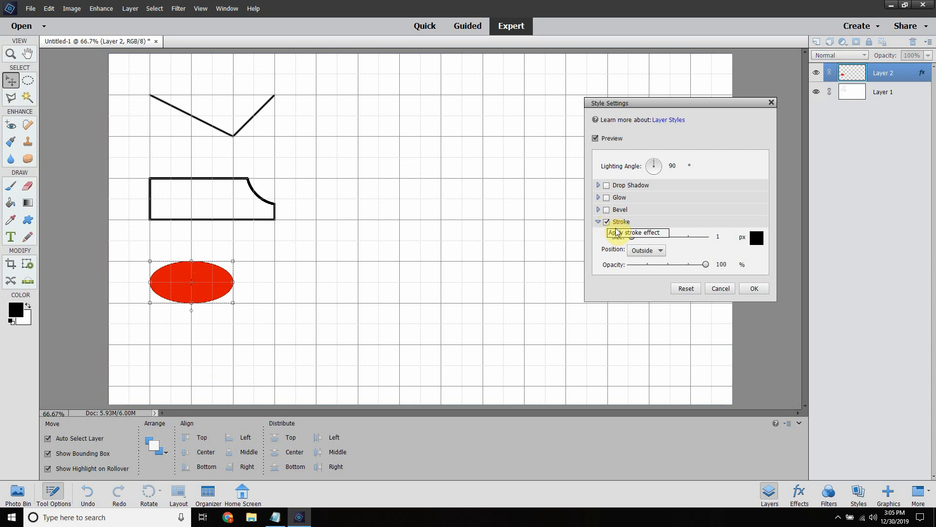
Step: Set the ellipse's stroke to Center position, 21 px size and 35% opacity, and apply the style
click(658, 251)
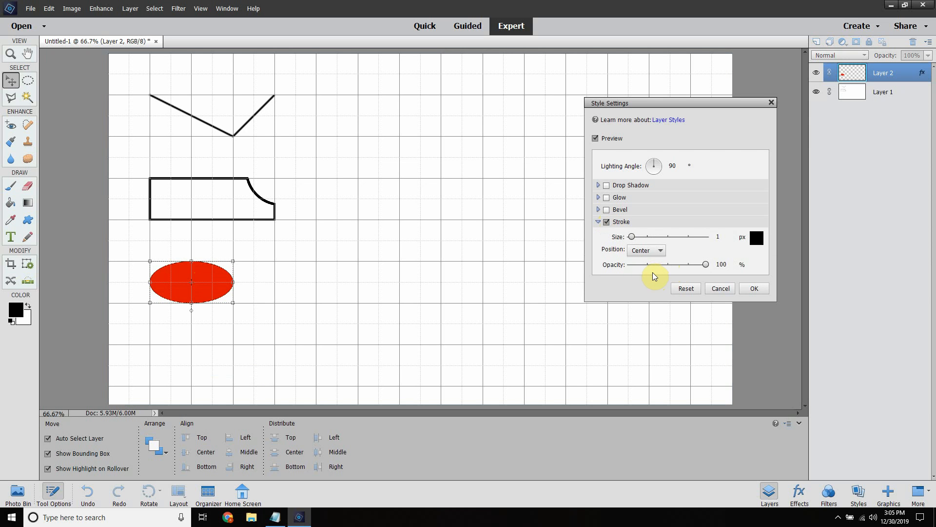
mouse_move(633, 238)
mouse_down()
mouse_move(704, 236)
mouse_move(638, 241)
mouse_up()
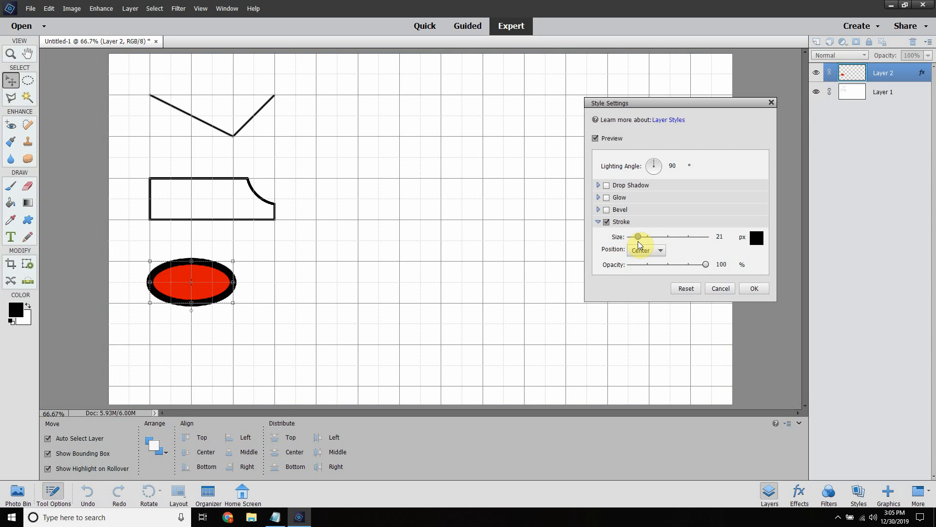
drag(707, 264, 657, 264)
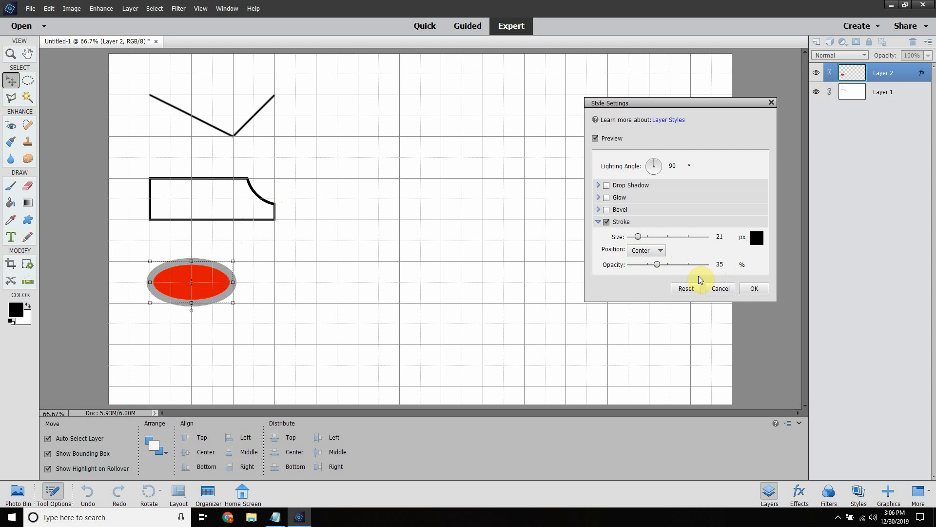
click(746, 292)
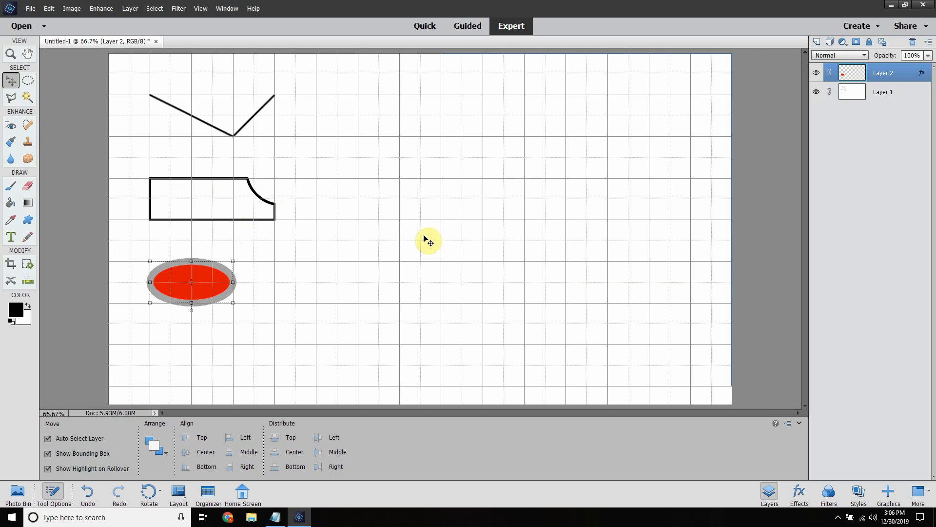
Step: On Layer 1, draw a connected zigzag of three straight segments with the Pencil at 1 px, snapped to grid points beside the V-shaped line
click(421, 237)
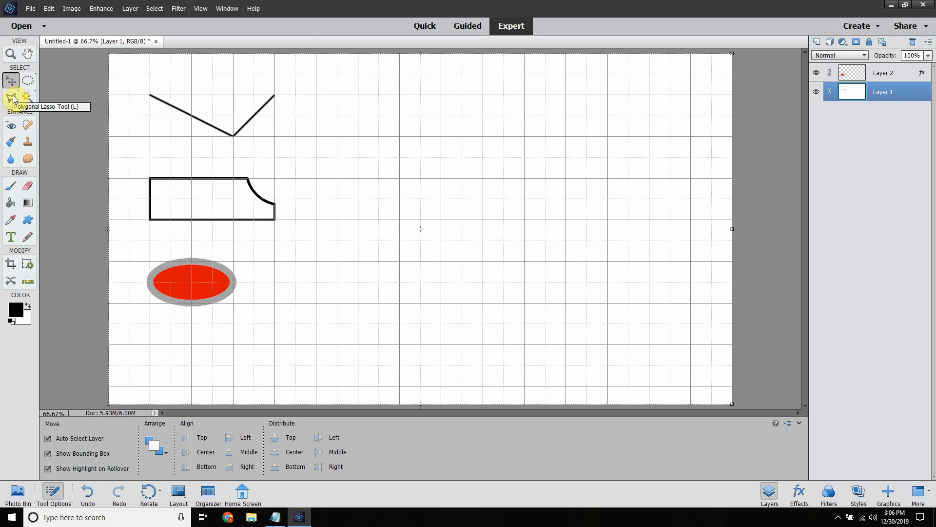
click(11, 186)
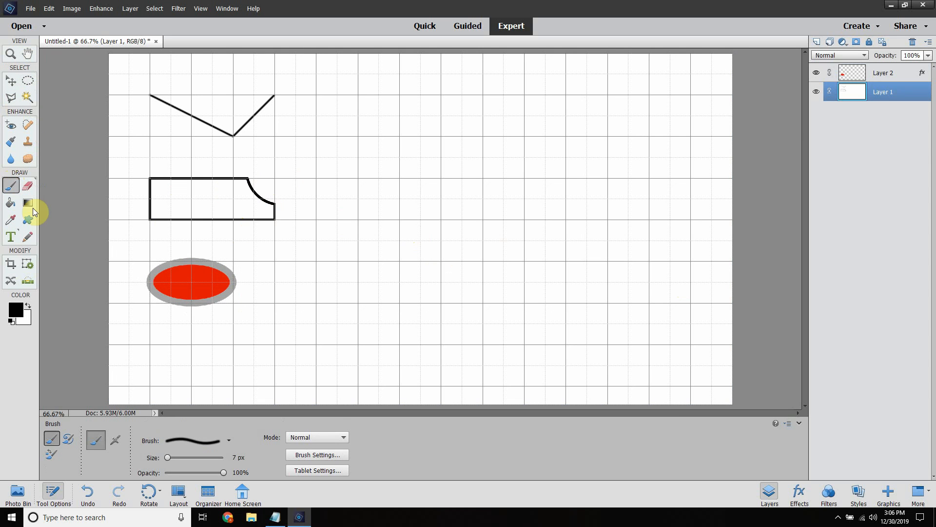
click(27, 237)
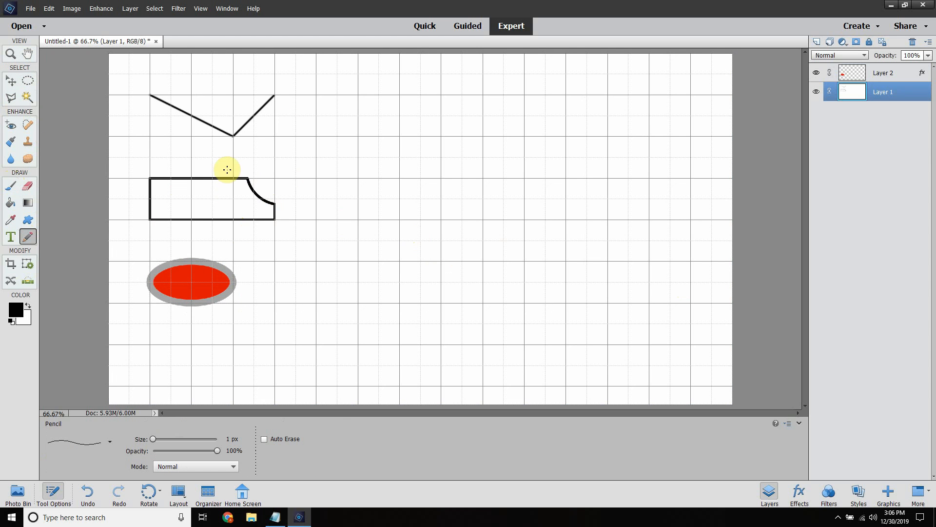
click(315, 94)
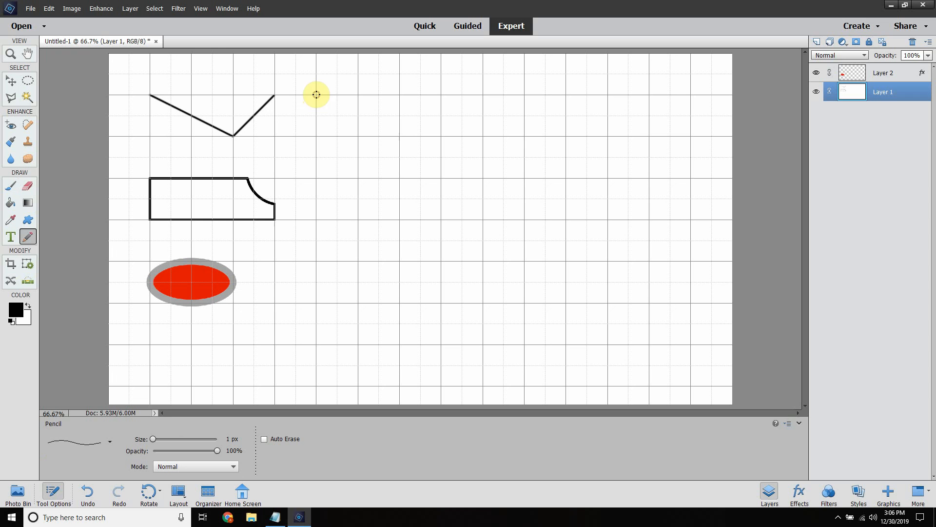
shift+click(399, 136)
shift+click(440, 95)
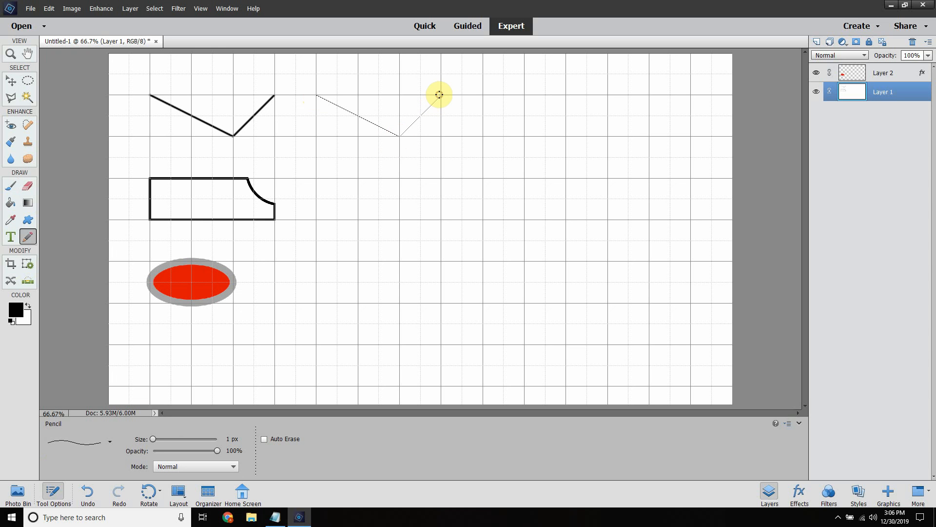
shift+click(480, 117)
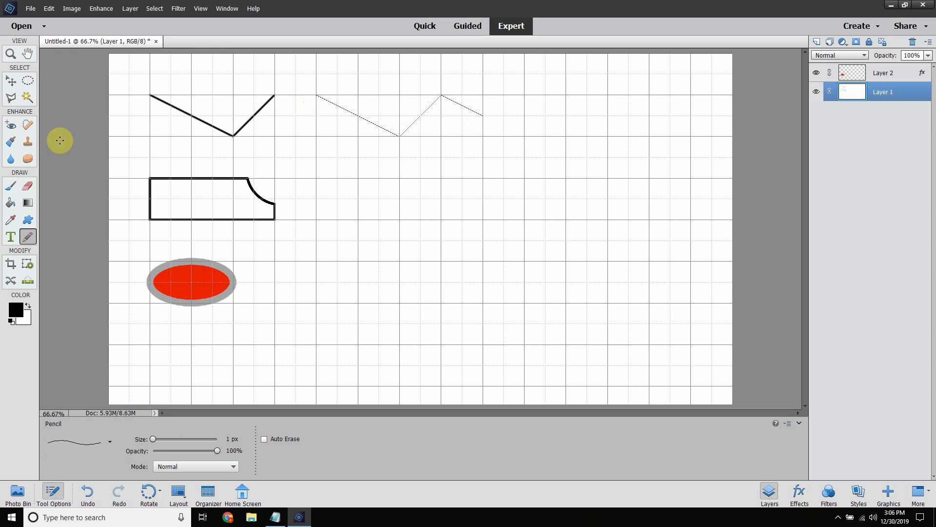
Step: Hide the grid and paint a large looping freehand curve and a short slanted line with the Brush at 7 px
click(10, 186)
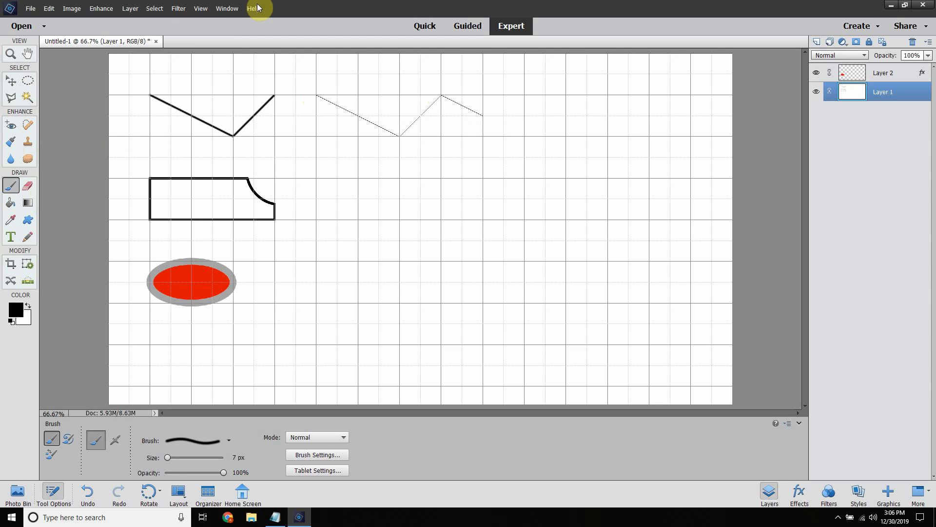
click(201, 9)
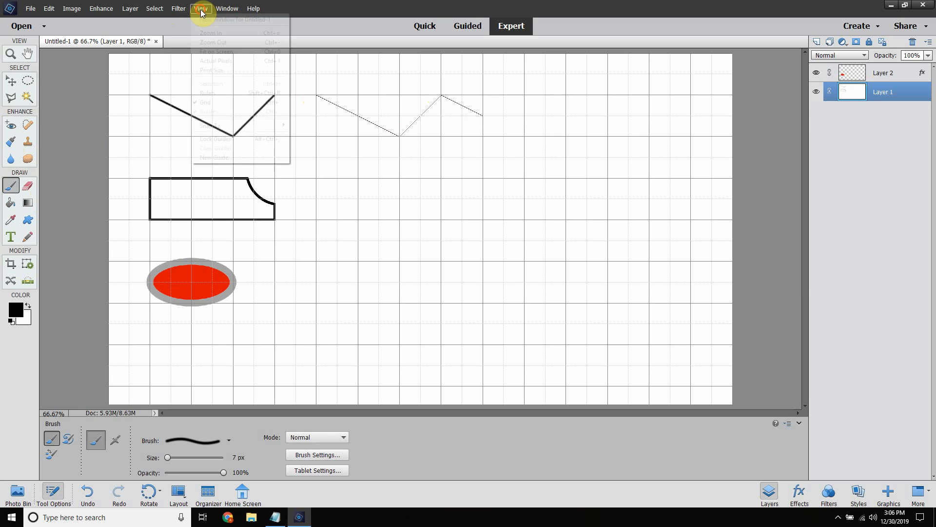
click(210, 103)
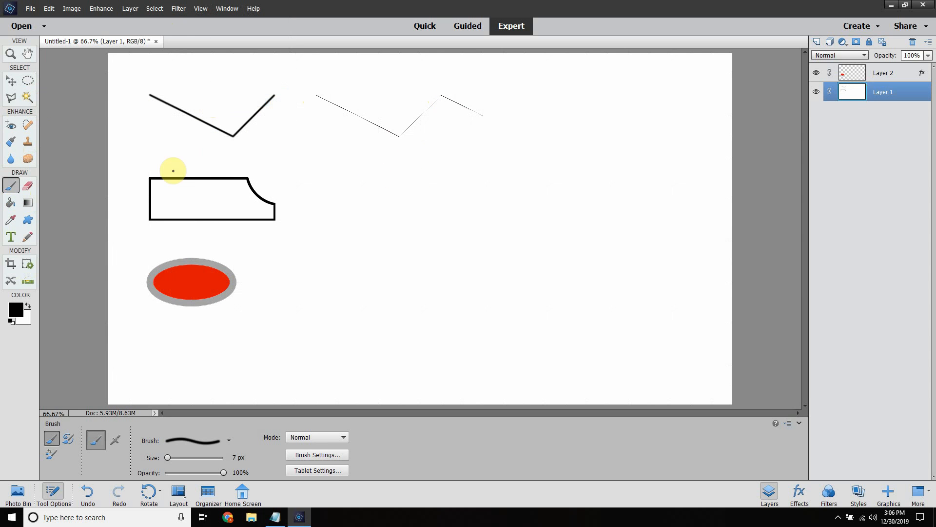
mouse_move(381, 165)
mouse_down()
mouse_move(481, 220)
mouse_move(650, 184)
mouse_move(310, 176)
mouse_up()
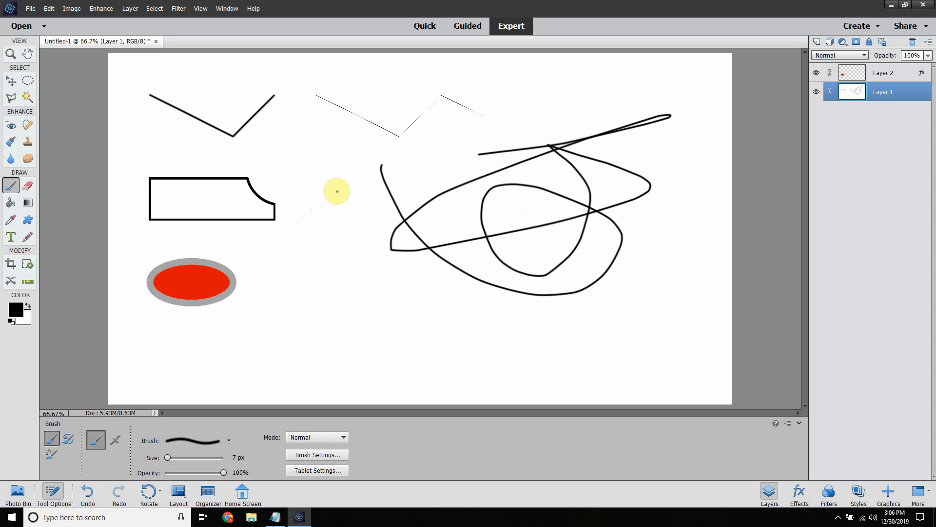
drag(311, 187, 332, 240)
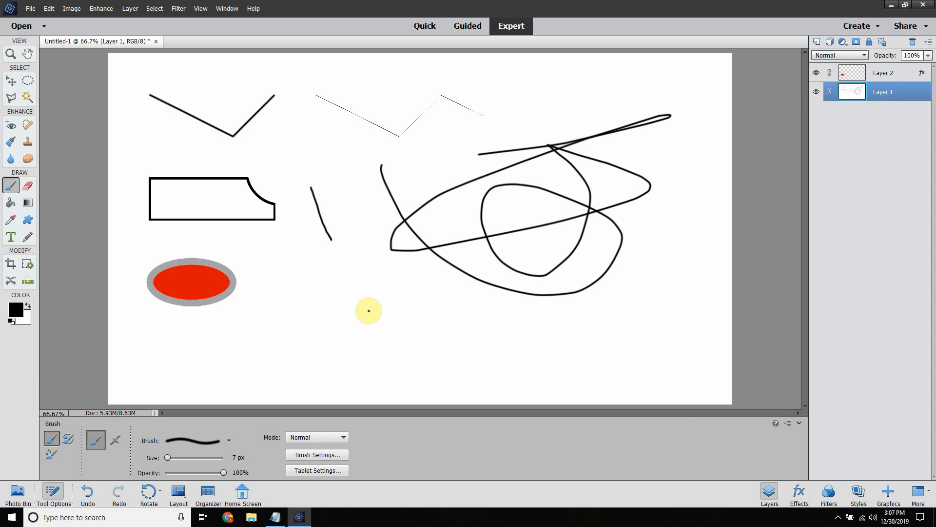
Step: Increase the brush size to 15 px and paint two curved freehand strokes between the red ellipse and the large looping curve
key(bracketright)
key(bracketright)
key(bracketright)
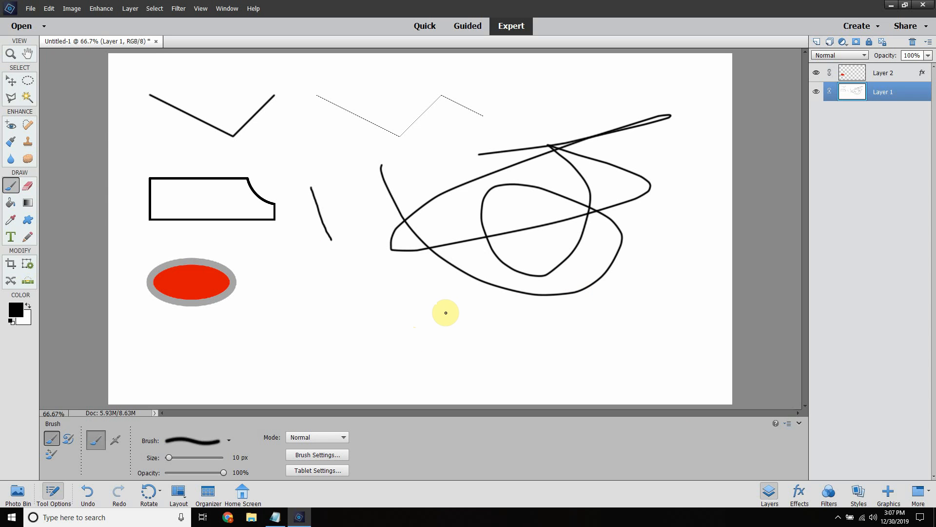
key(bracketright)
key(bracketleft)
key(bracketleft)
key(bracketright)
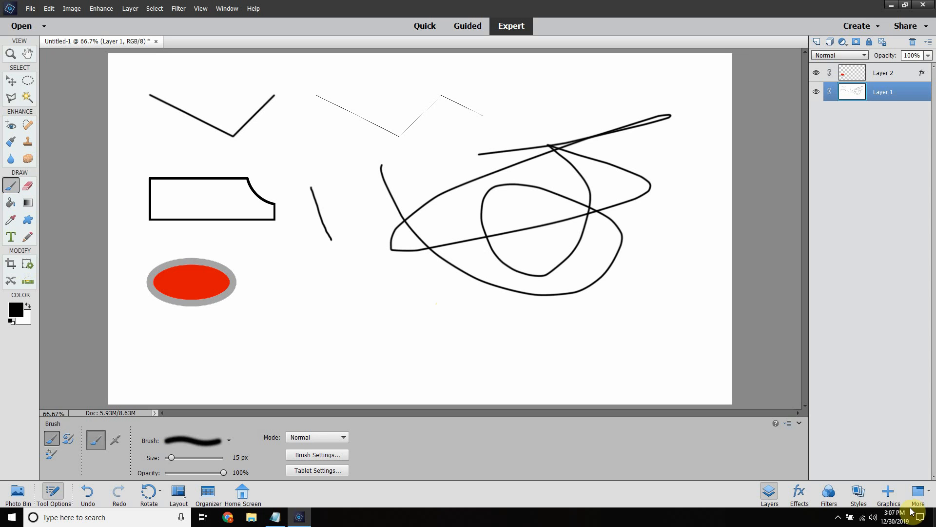
click(838, 518)
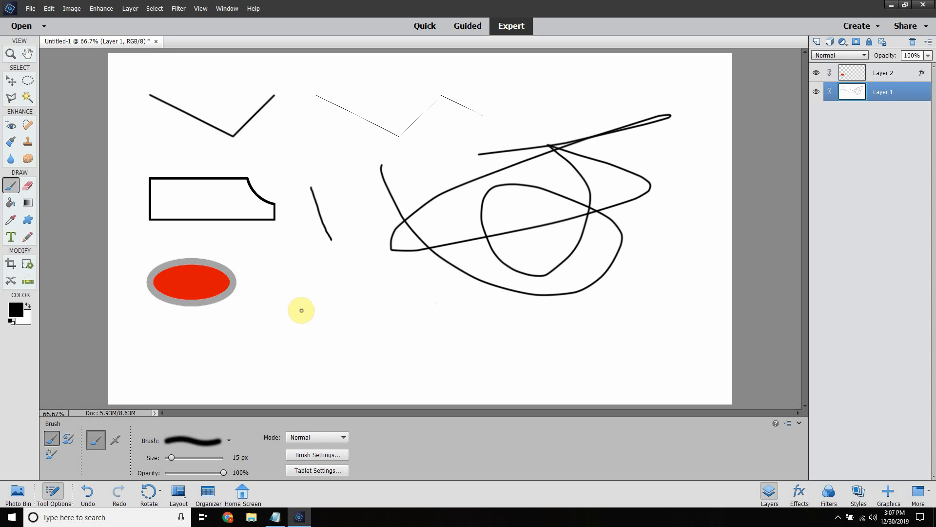
mouse_move(271, 330)
mouse_down()
mouse_move(327, 312)
mouse_move(393, 329)
mouse_move(402, 287)
mouse_move(308, 299)
mouse_up()
mouse_move(301, 255)
mouse_down()
mouse_move(361, 293)
mouse_move(358, 337)
mouse_up()
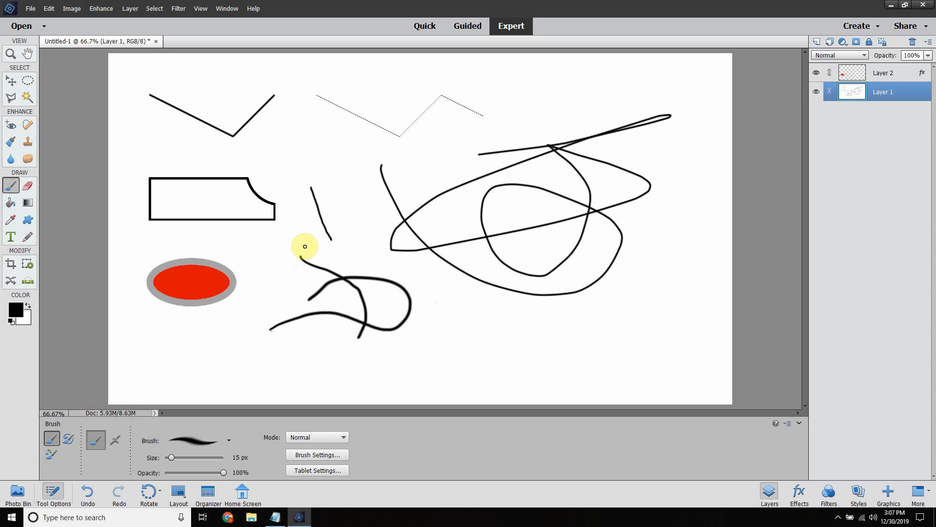
Step: Paint more freehand strokes with the 15 px brush: a wavy line, two crossing lines and a long curl beside the red ellipse
right_click(322, 220)
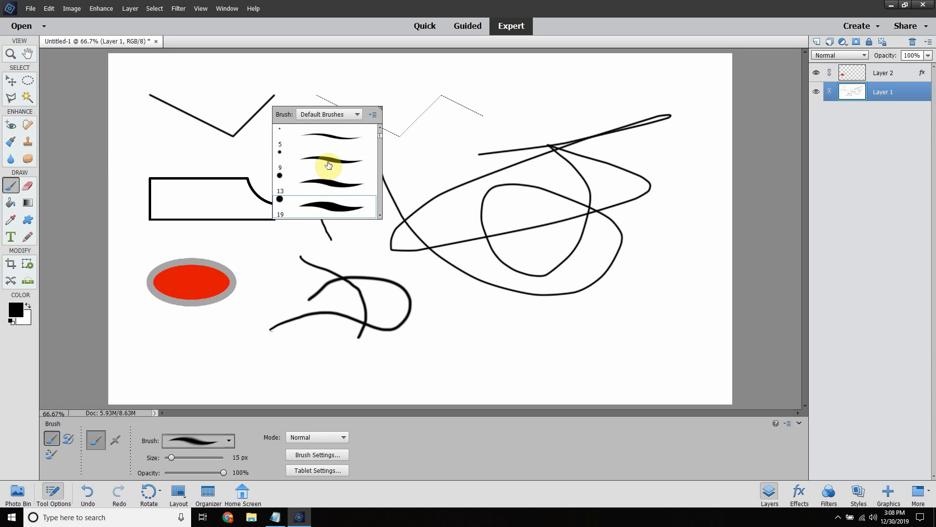
click(351, 257)
mouse_move(346, 258)
mouse_down()
mouse_move(398, 263)
mouse_move(417, 288)
mouse_move(450, 292)
mouse_up()
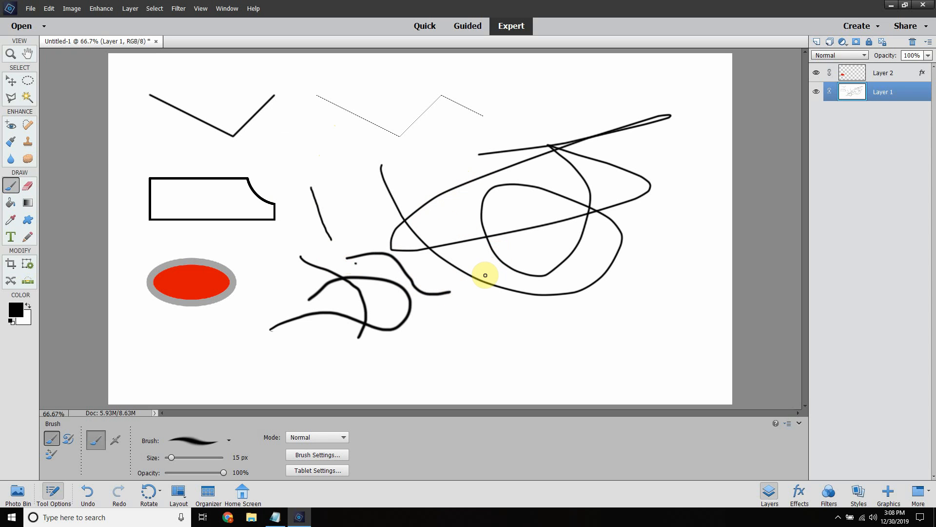
drag(466, 306, 495, 369)
mouse_move(409, 337)
mouse_down()
mouse_move(506, 347)
mouse_move(585, 318)
mouse_up()
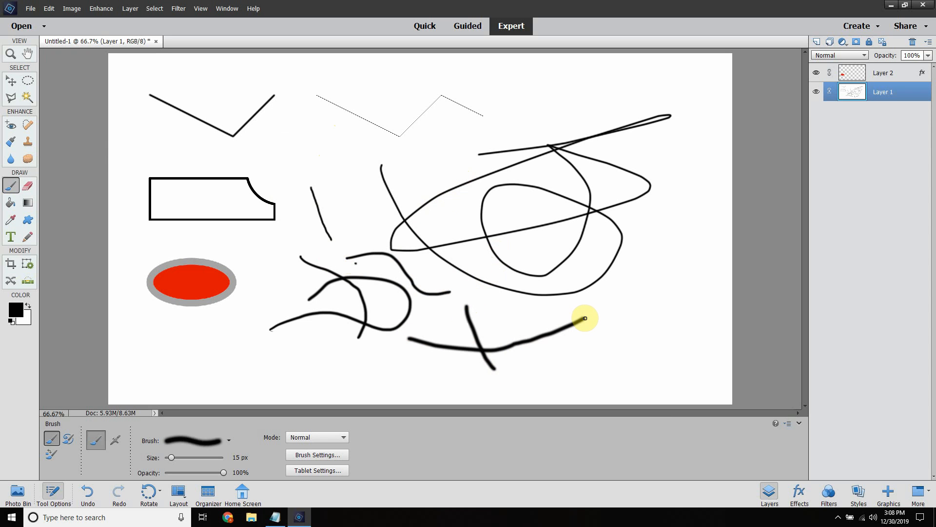
mouse_move(260, 298)
mouse_down()
mouse_move(274, 249)
mouse_move(301, 221)
mouse_move(275, 286)
mouse_move(292, 296)
mouse_move(306, 271)
mouse_move(289, 279)
mouse_move(313, 287)
mouse_move(308, 335)
mouse_move(338, 369)
mouse_move(367, 381)
mouse_move(461, 383)
mouse_up()
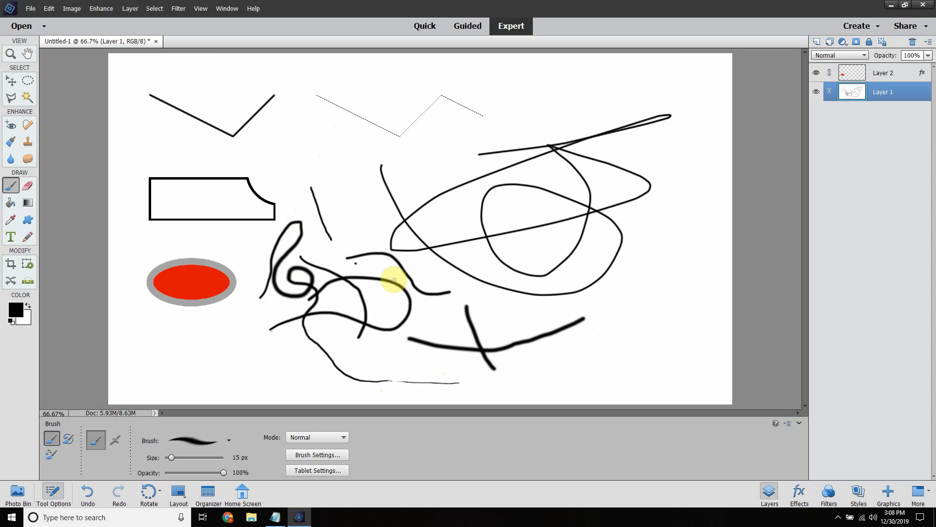
Step: Check the task list in Notepad and preview the Dark Strokes filter on Layer 1 without applying it
click(275, 516)
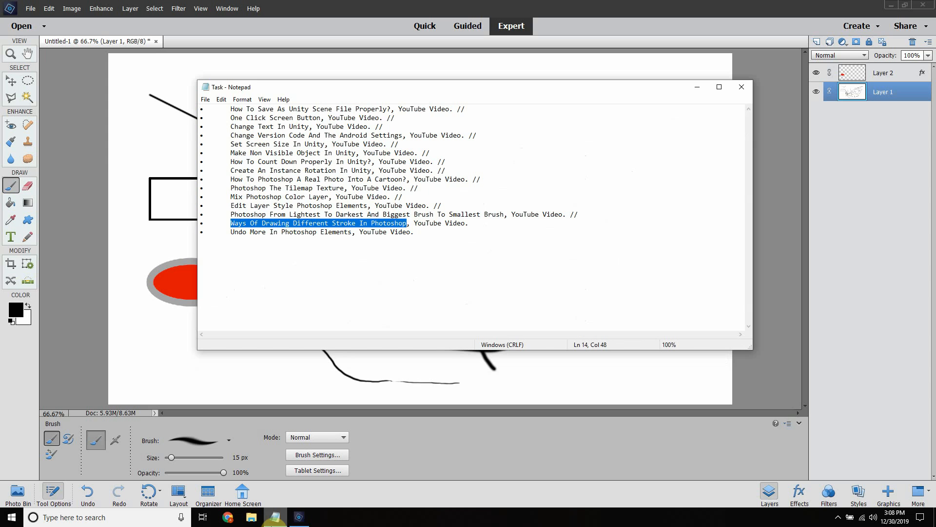
click(273, 518)
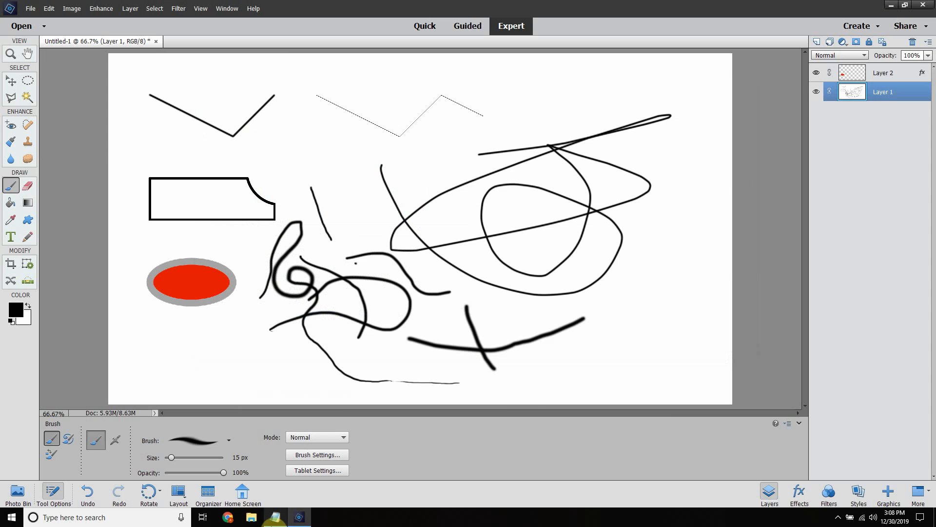
click(199, 9)
mouse_move(178, 9)
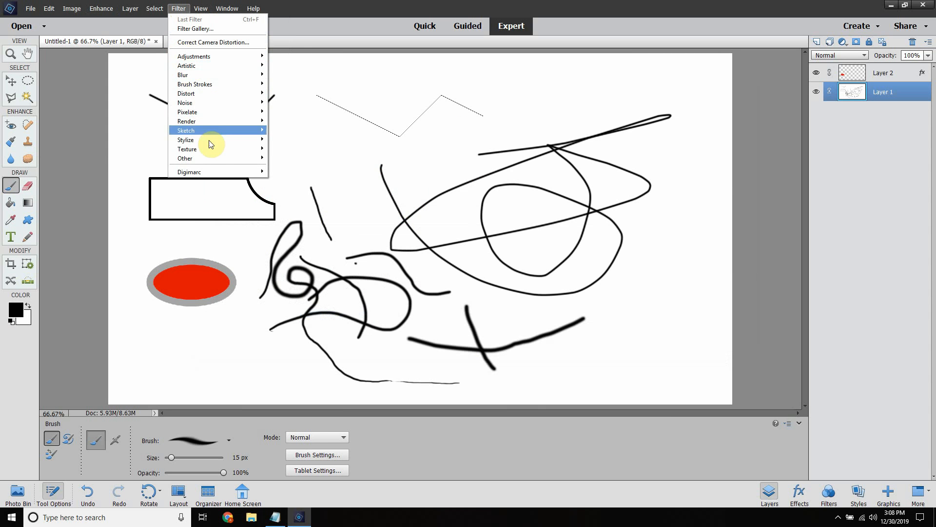
mouse_move(214, 159)
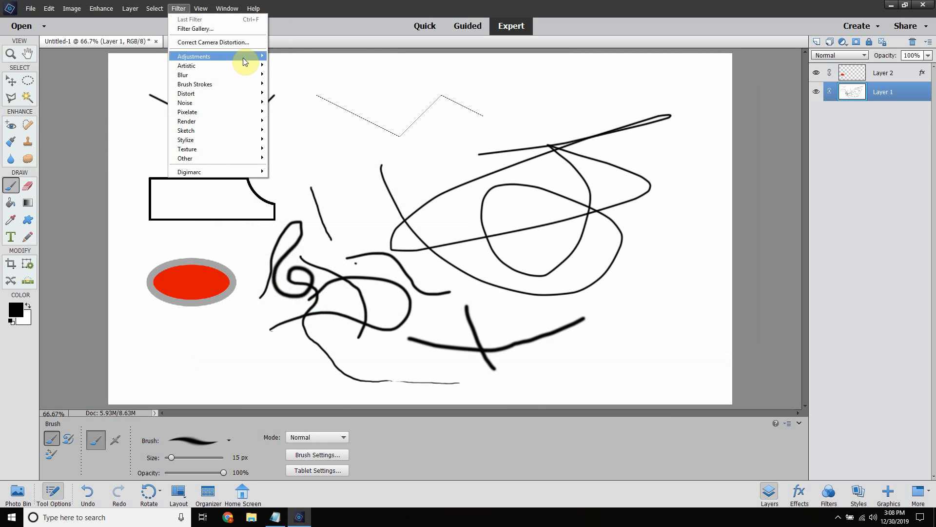
mouse_move(234, 84)
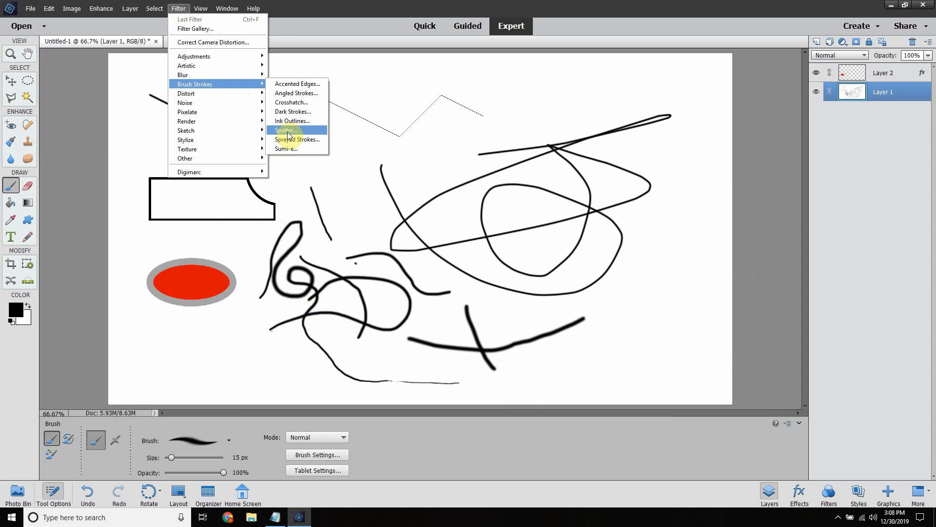
click(296, 113)
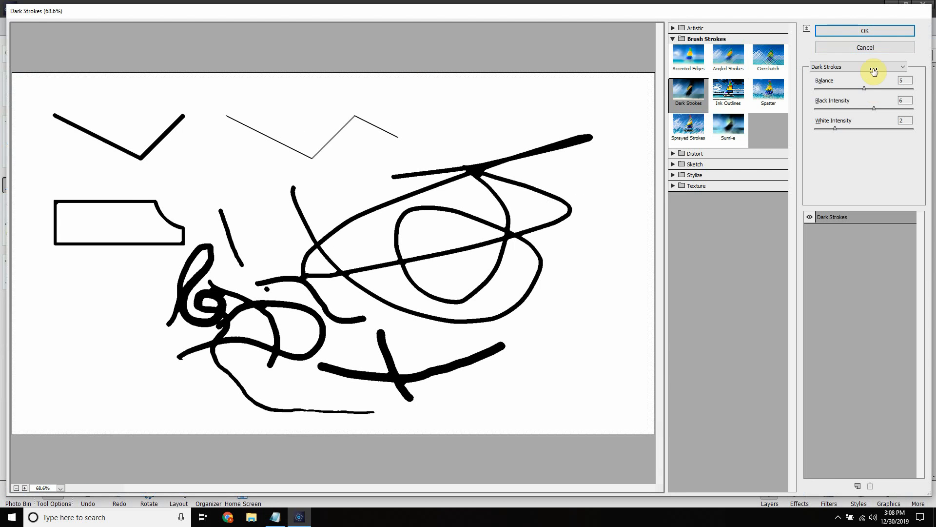
click(864, 47)
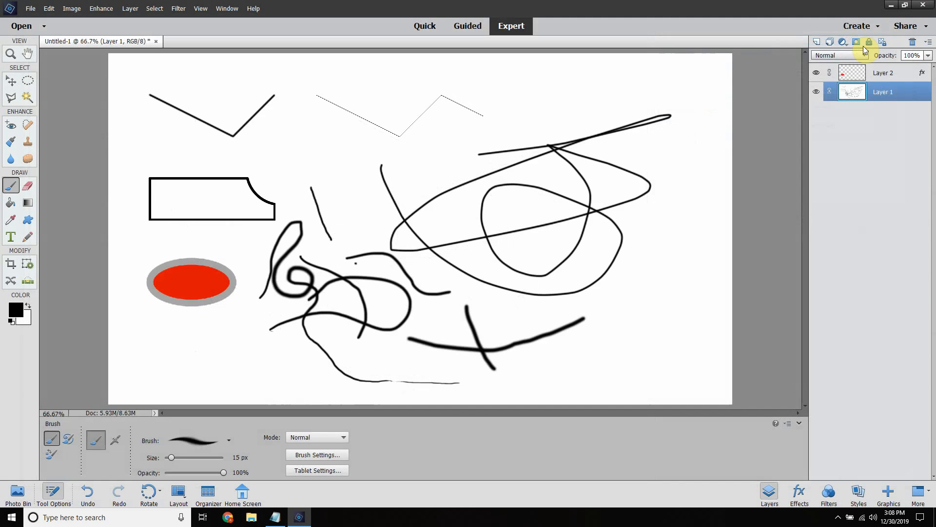
click(179, 8)
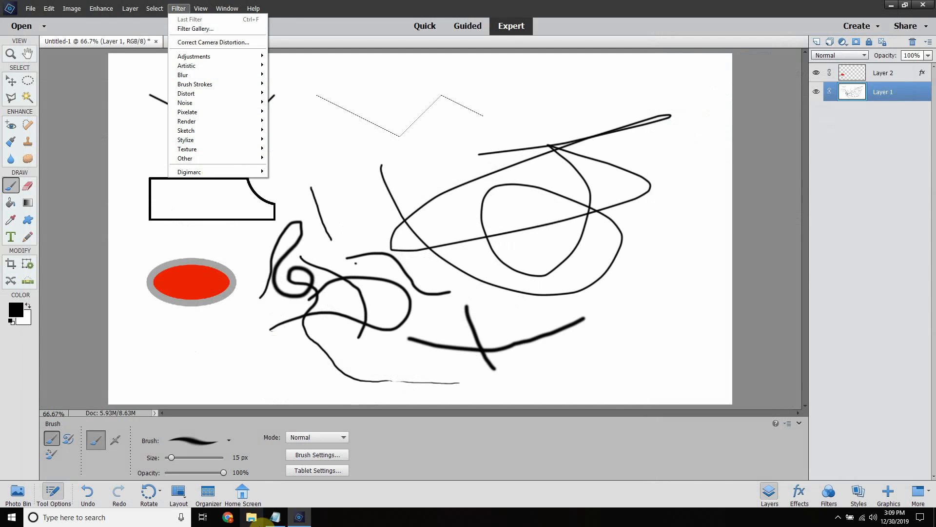
click(276, 518)
click(276, 520)
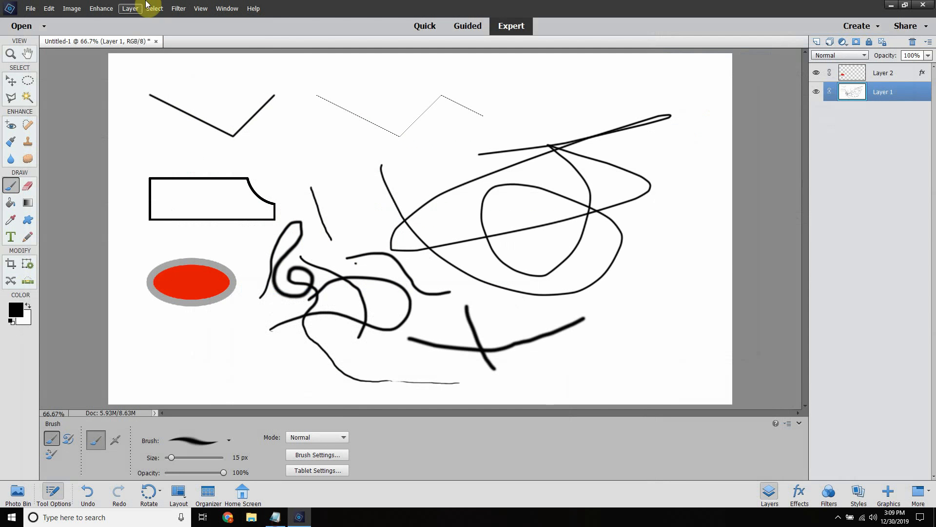
click(179, 8)
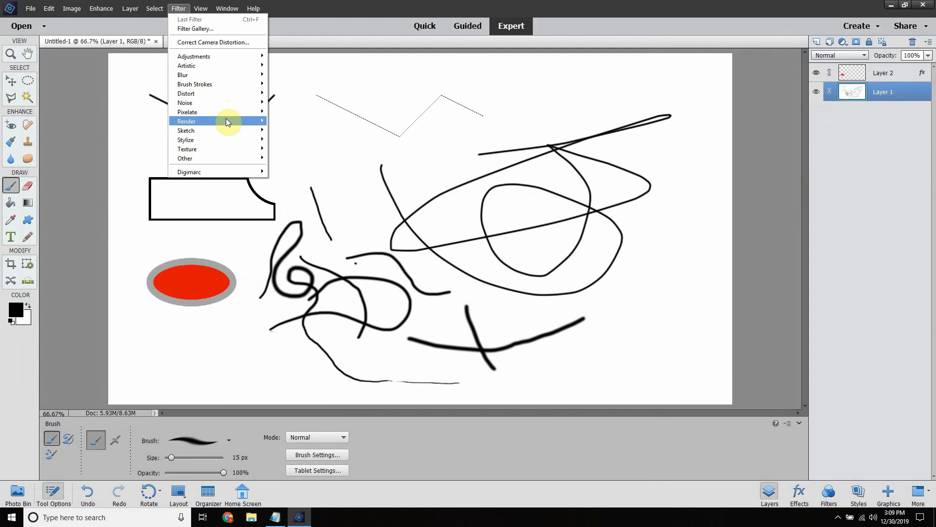
click(123, 107)
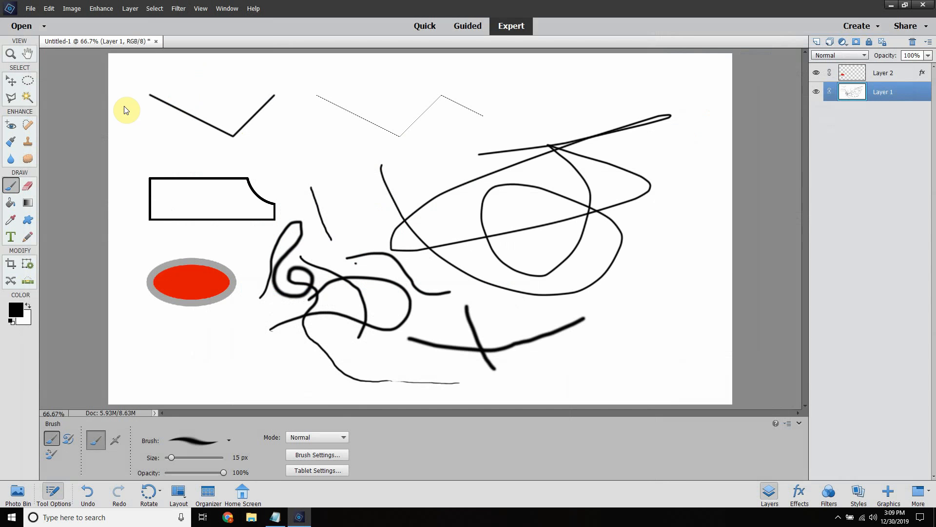